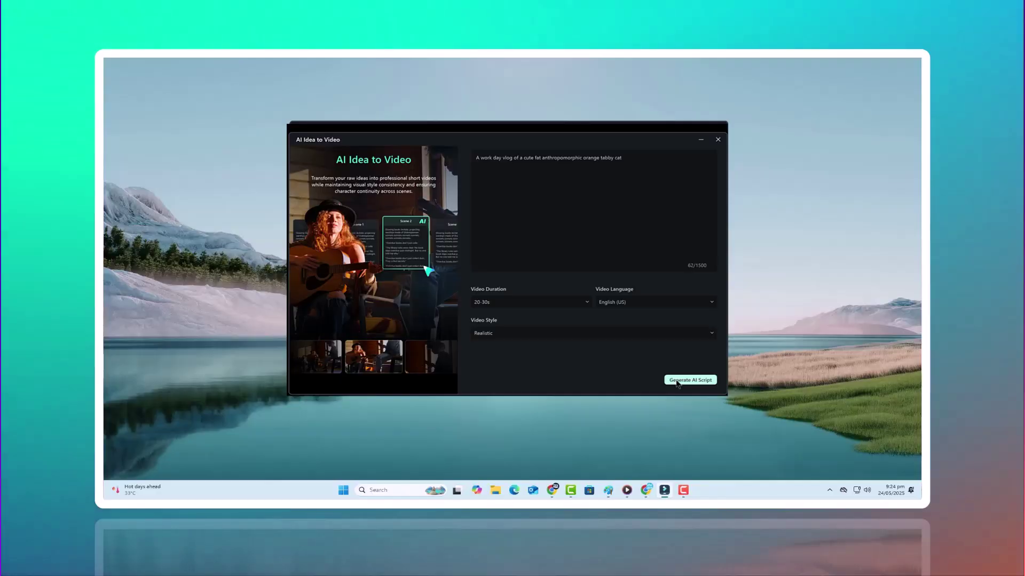
Step: Generate the six-scene Pizza Paws script in English (US) and review Scene 1's visual description
click(676, 382)
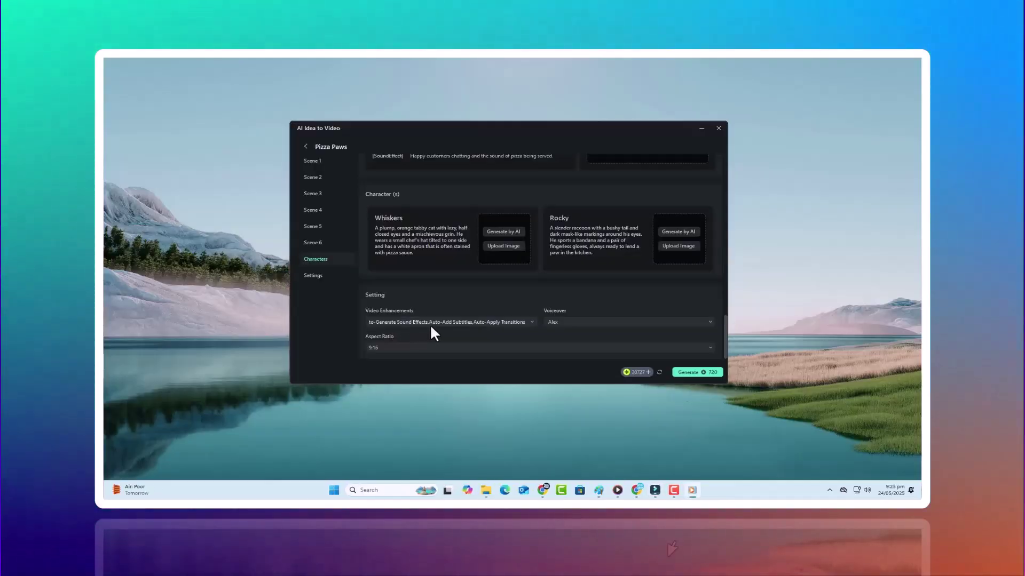
click(505, 322)
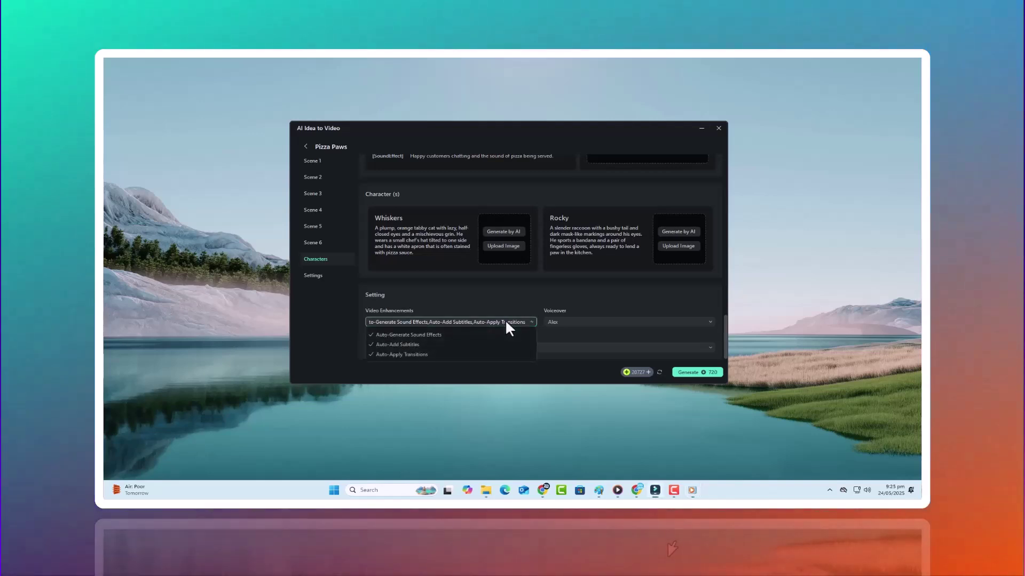
click(571, 322)
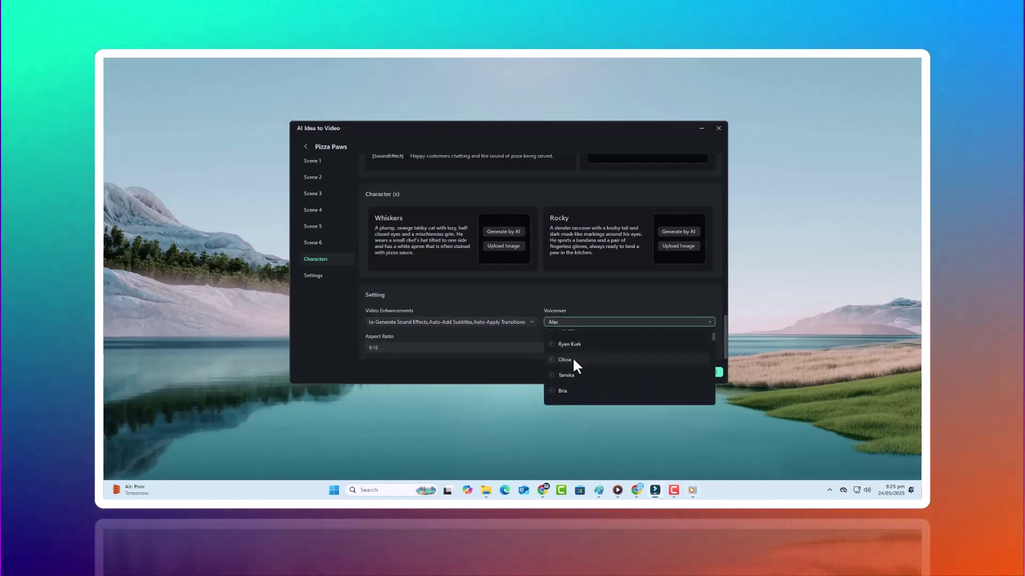
scroll(575, 367, down, 4)
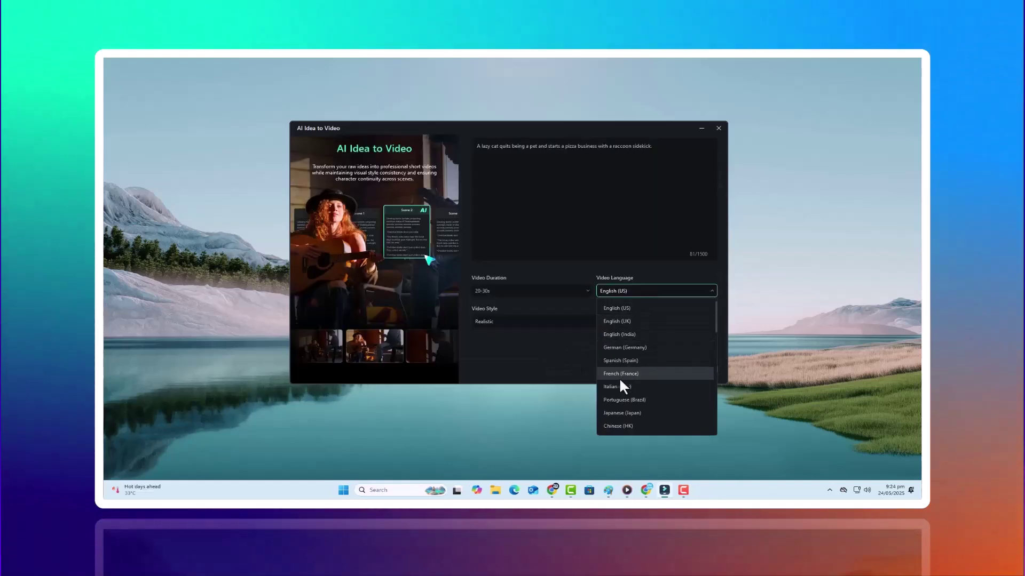
click(618, 308)
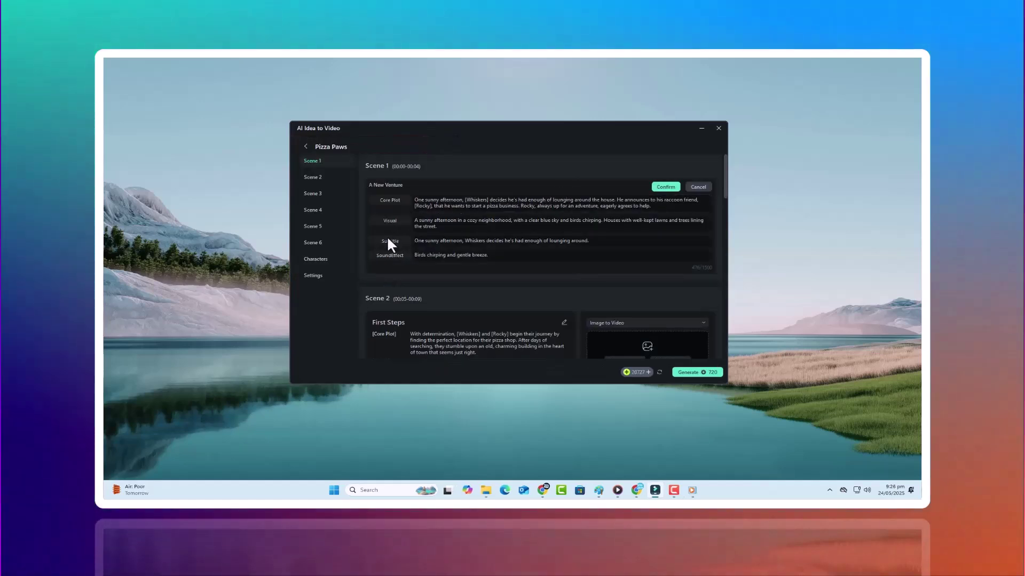
click(460, 227)
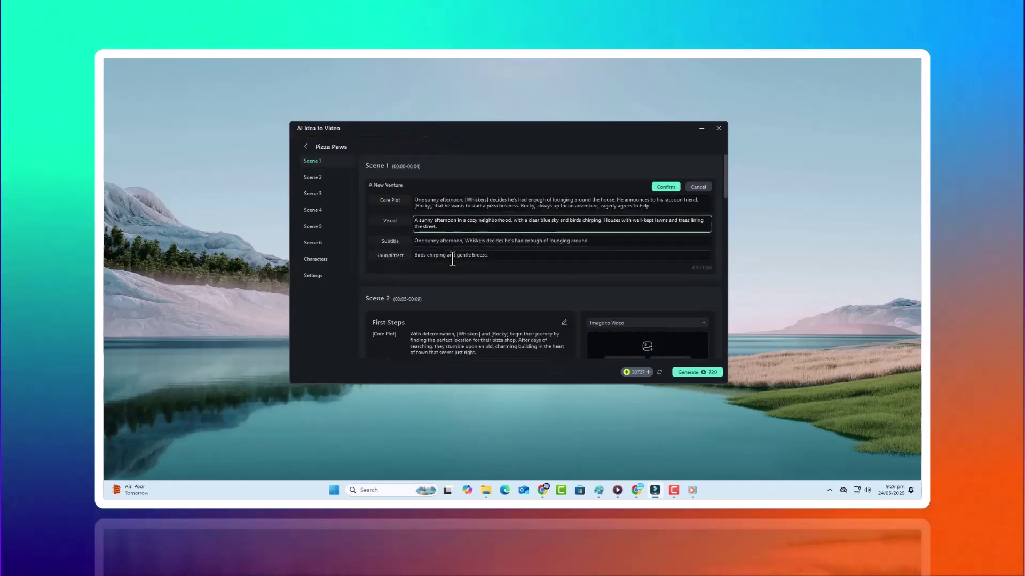
click(481, 265)
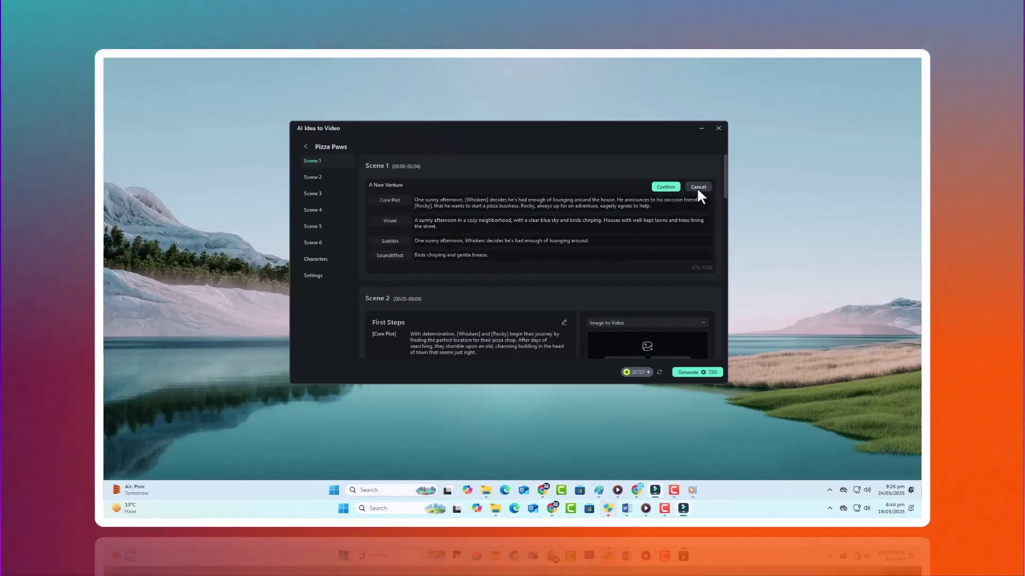
Step: Keep Scene 1 on Image to Video and cancel the image upload
click(668, 187)
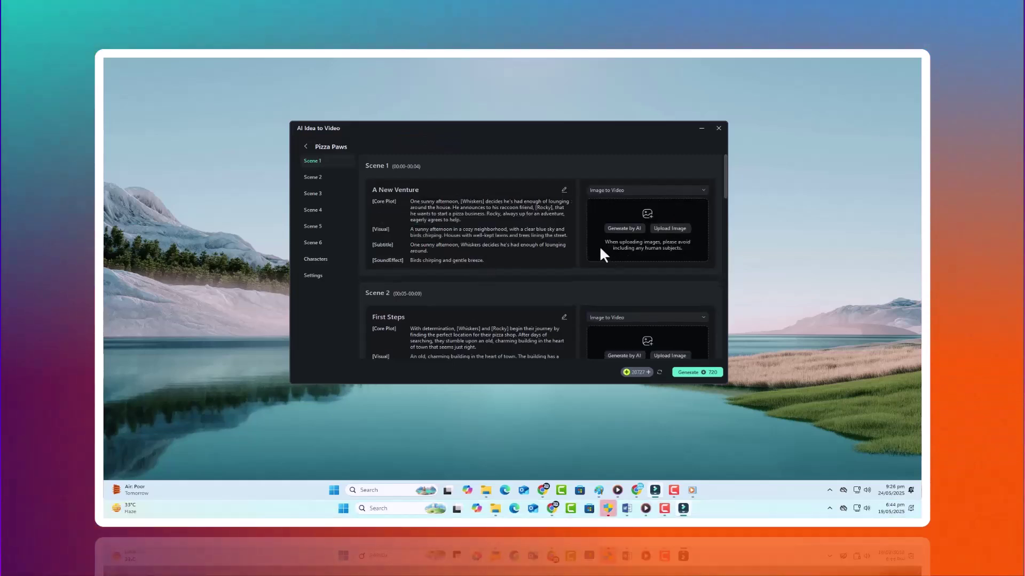
click(619, 190)
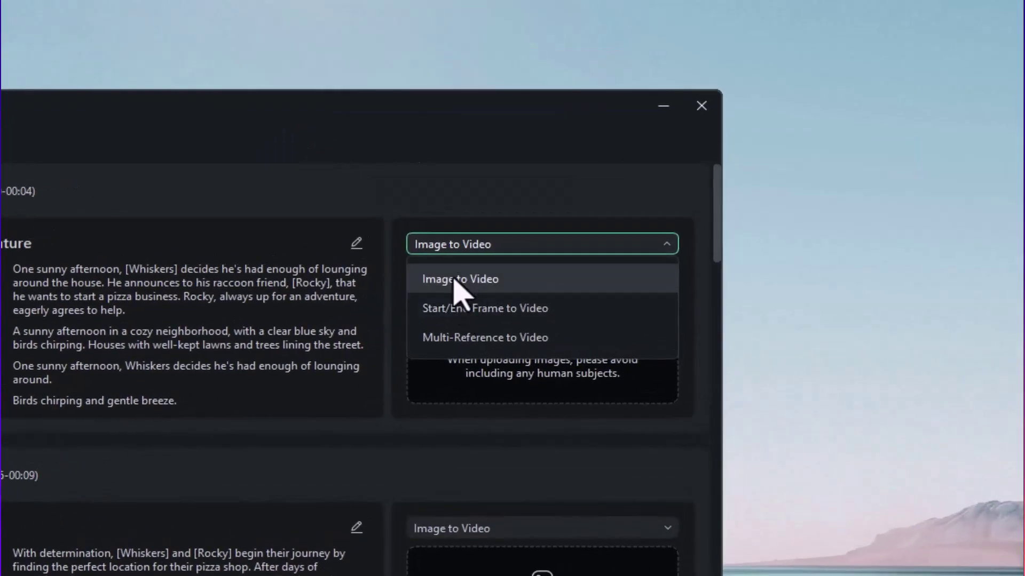
click(460, 279)
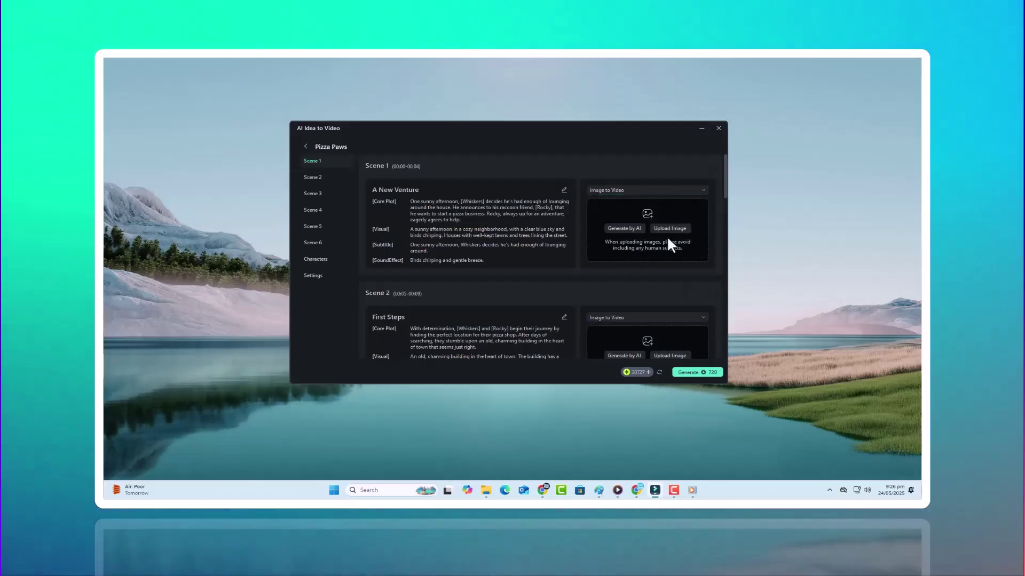
click(590, 329)
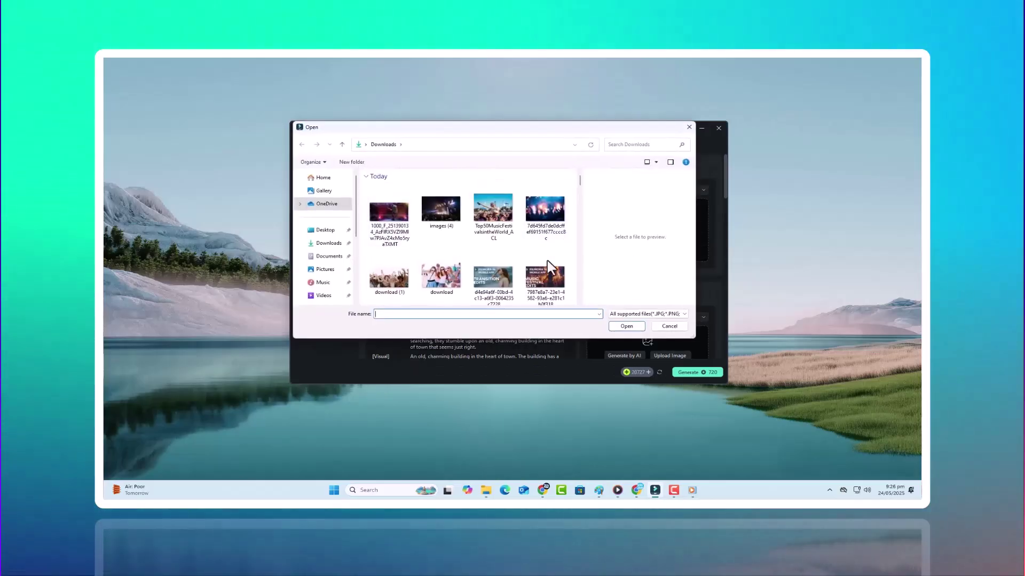
click(667, 327)
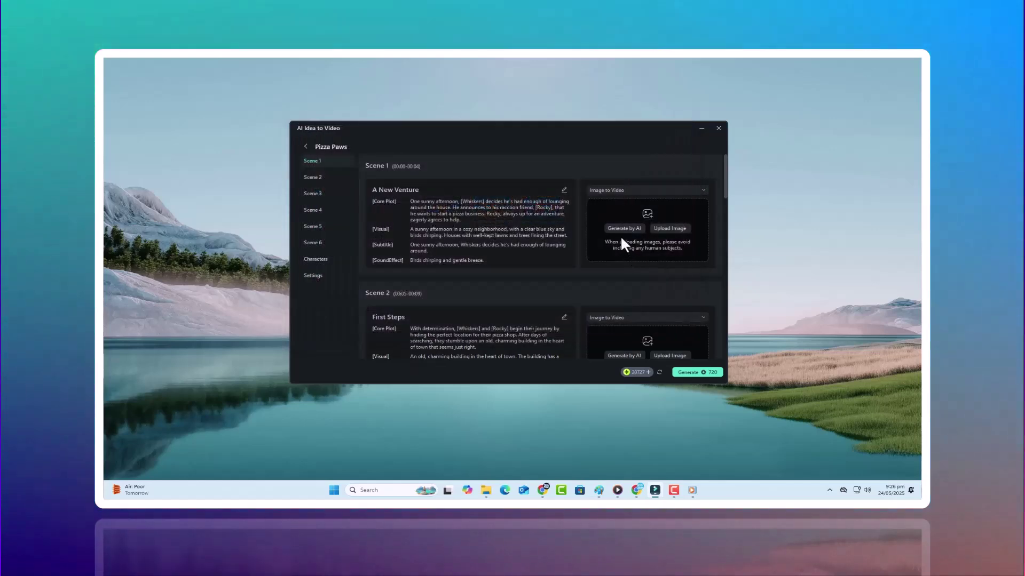
Step: Start generating Scene 1's reference image by AI, then abort the generation
click(623, 229)
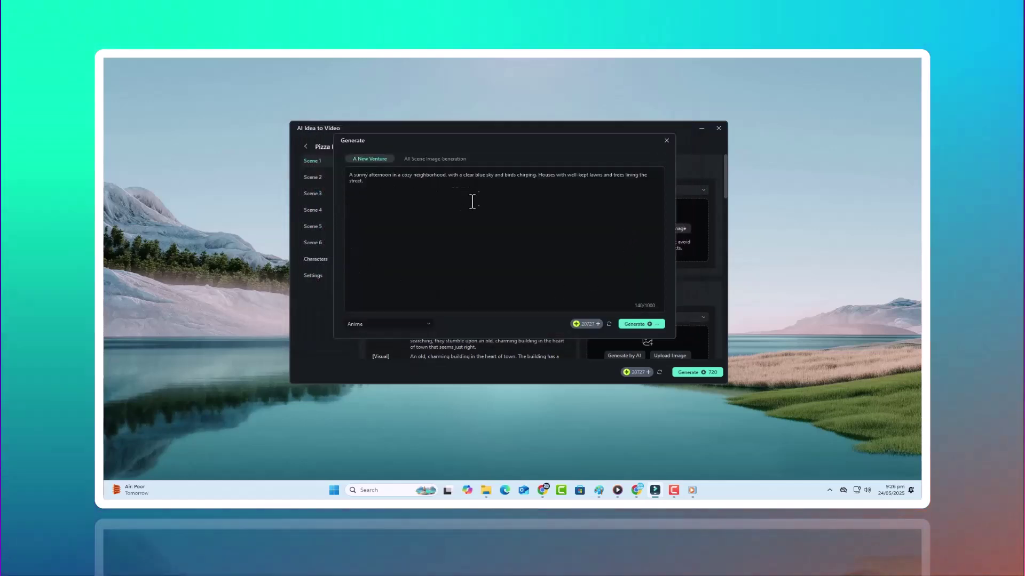
click(438, 159)
scroll(433, 244, down, 3)
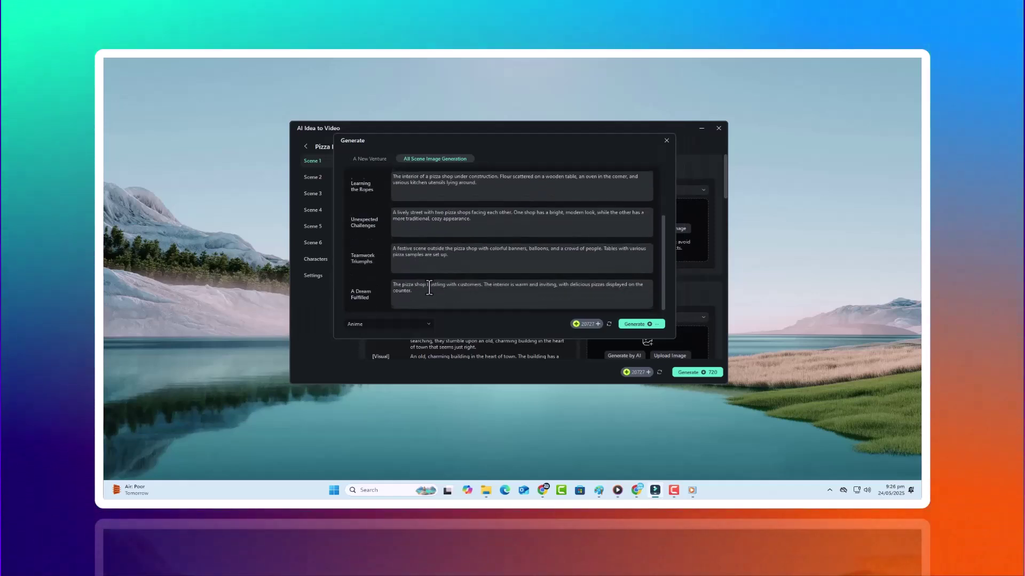
click(368, 159)
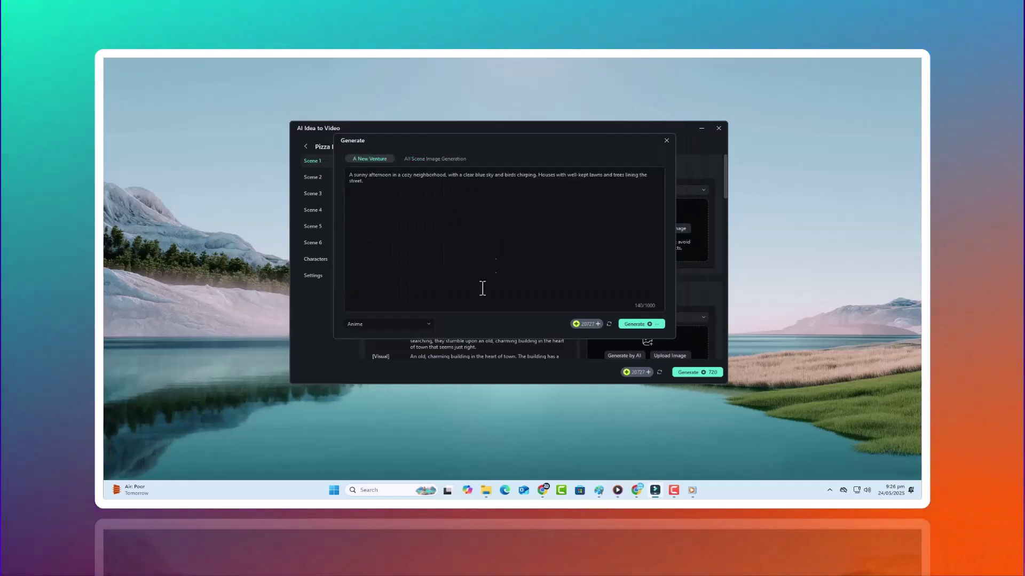
click(631, 327)
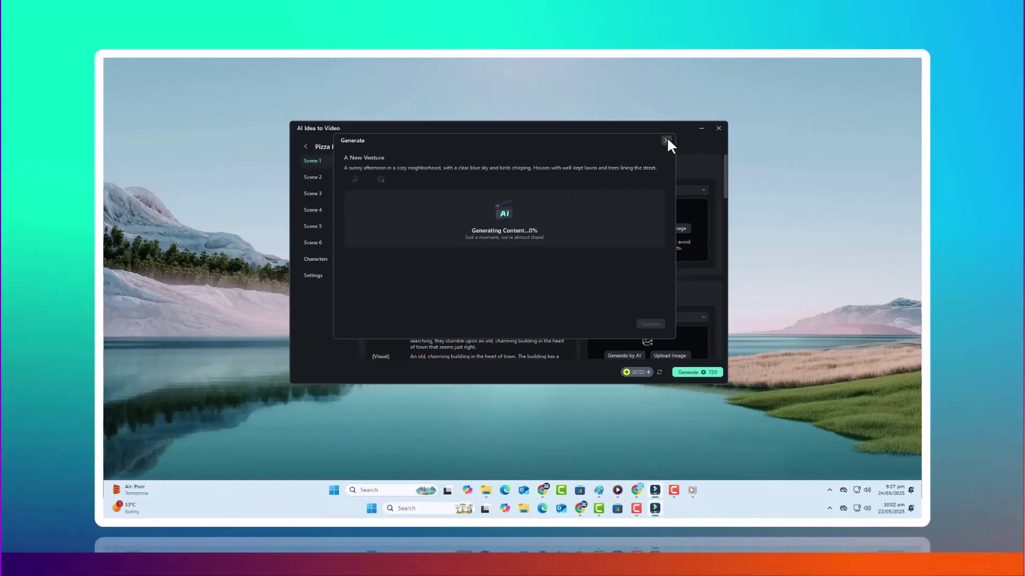
click(667, 140)
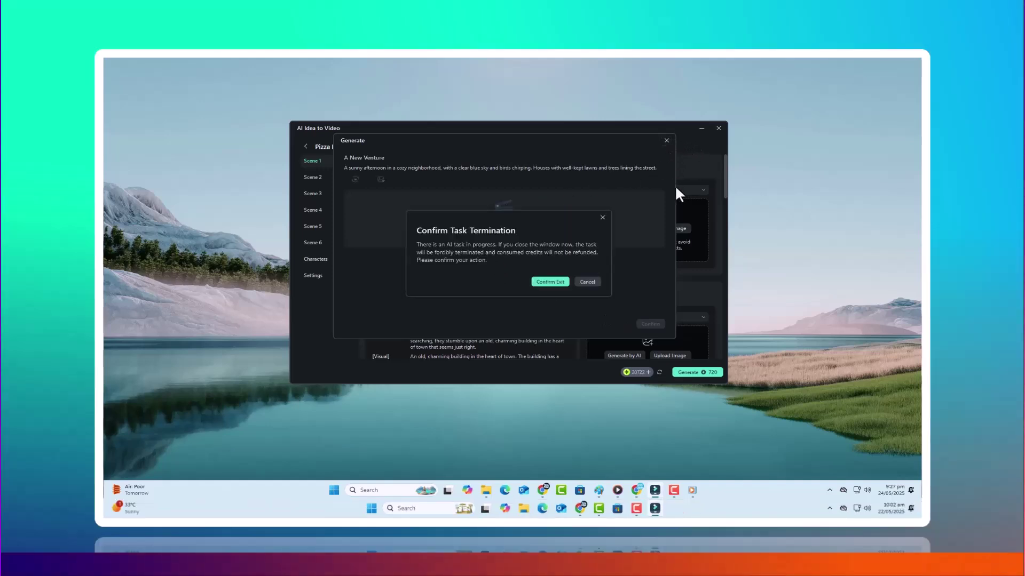
Step: Confirm exit, then try Start/End Frame to Video for Scene 2 without choosing frames
click(542, 282)
scroll(689, 310, down, 3)
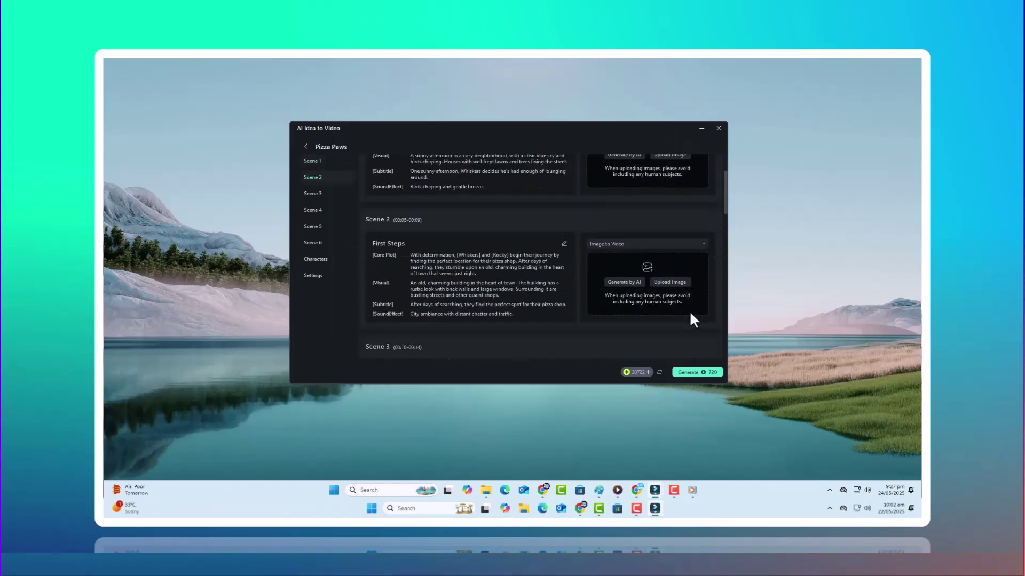
click(636, 242)
click(640, 274)
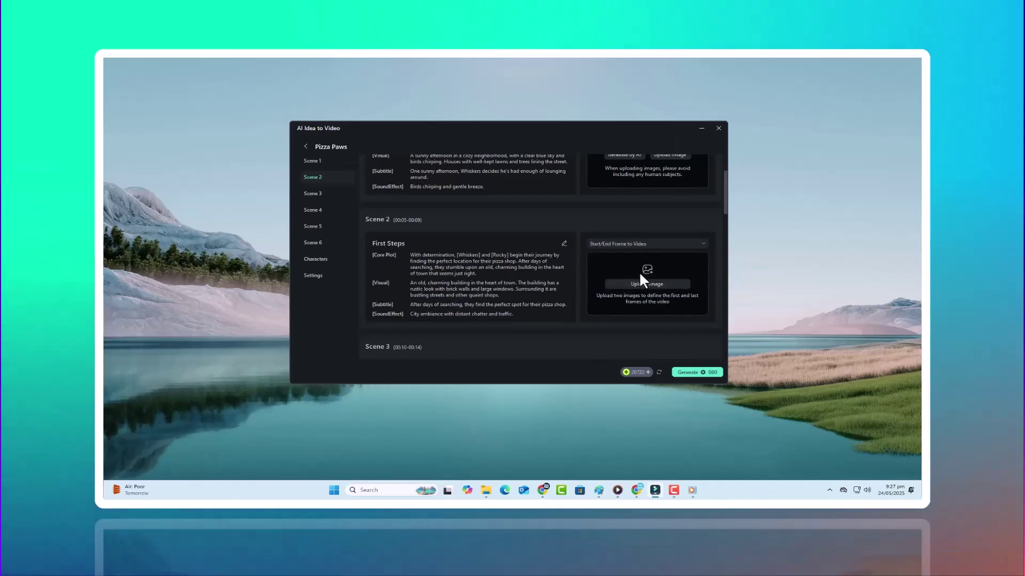
click(641, 283)
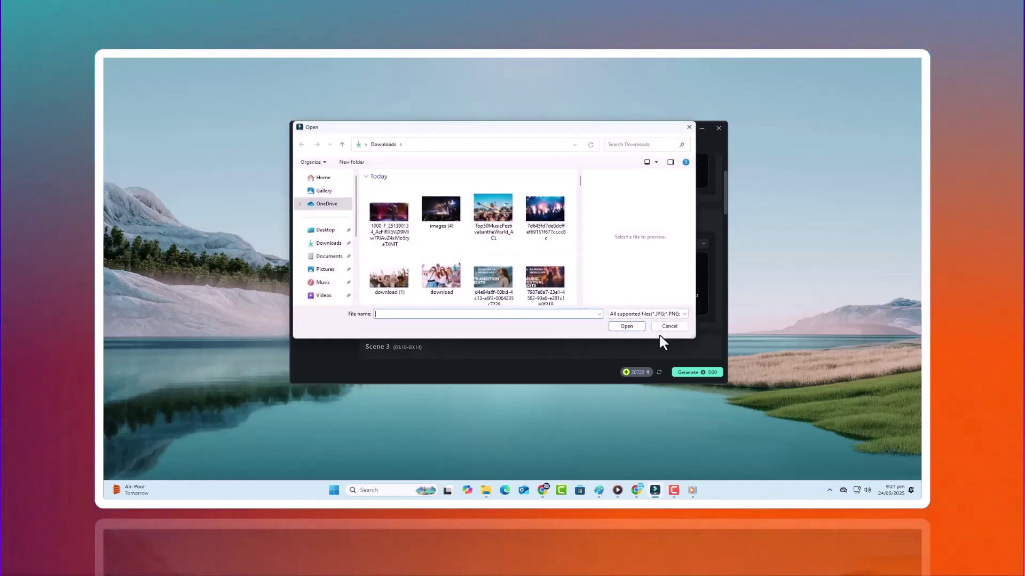
click(670, 326)
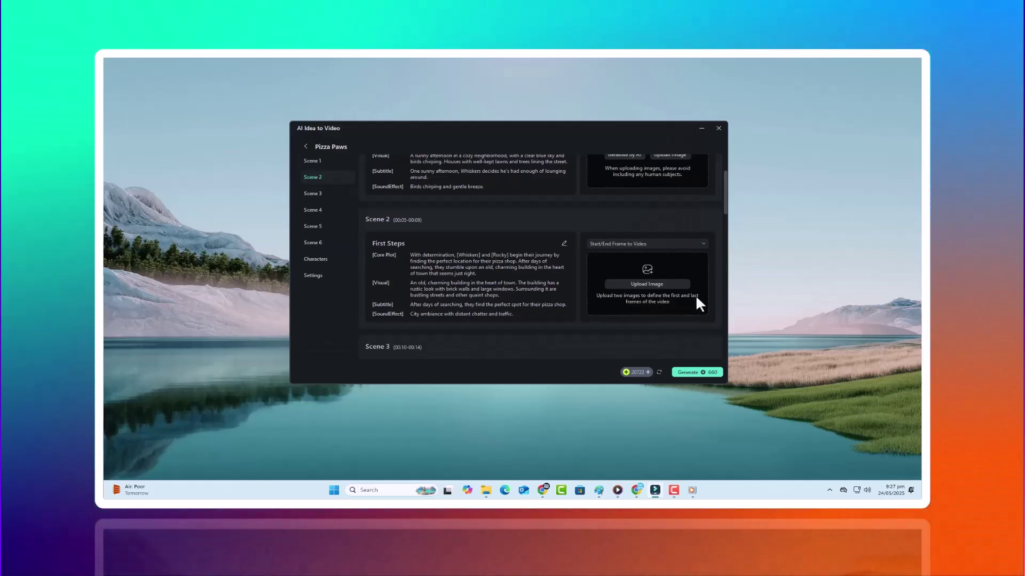
Step: Switch Scene 3 to Multi-Reference, back to Image to Video, and generate the full video
scroll(649, 301, down, 3)
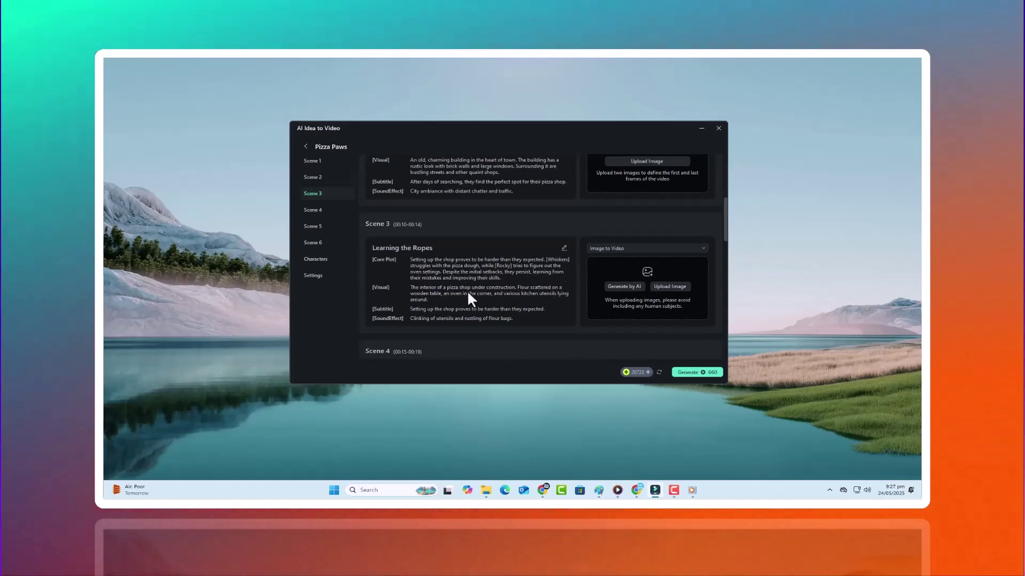
click(619, 248)
click(620, 289)
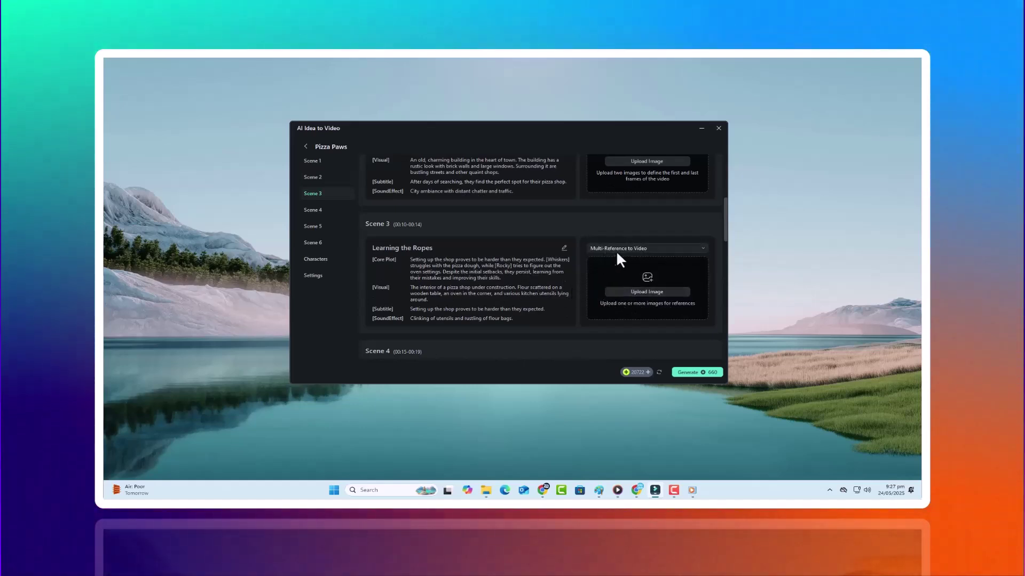
scroll(618, 254, down, 1)
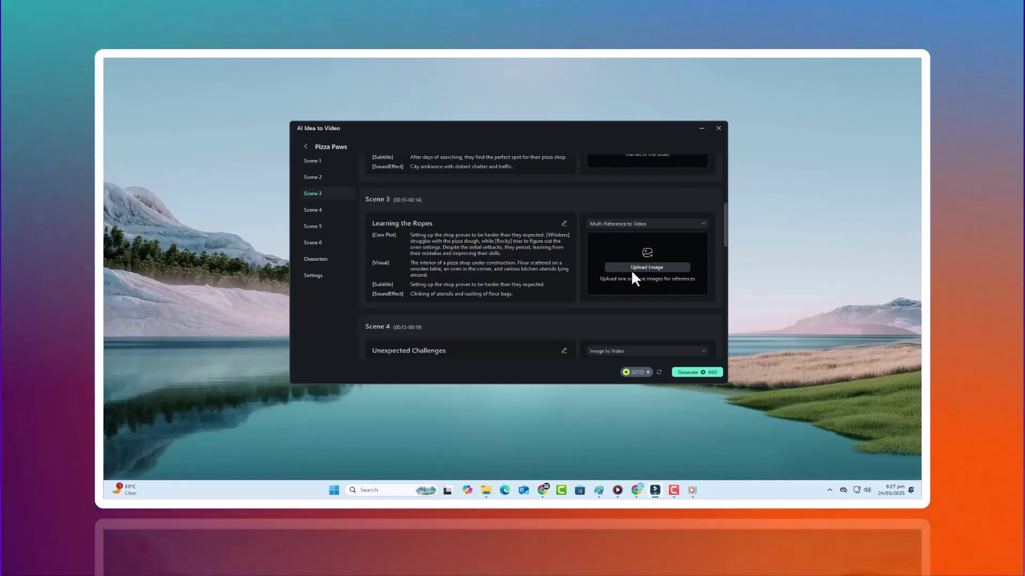
click(631, 268)
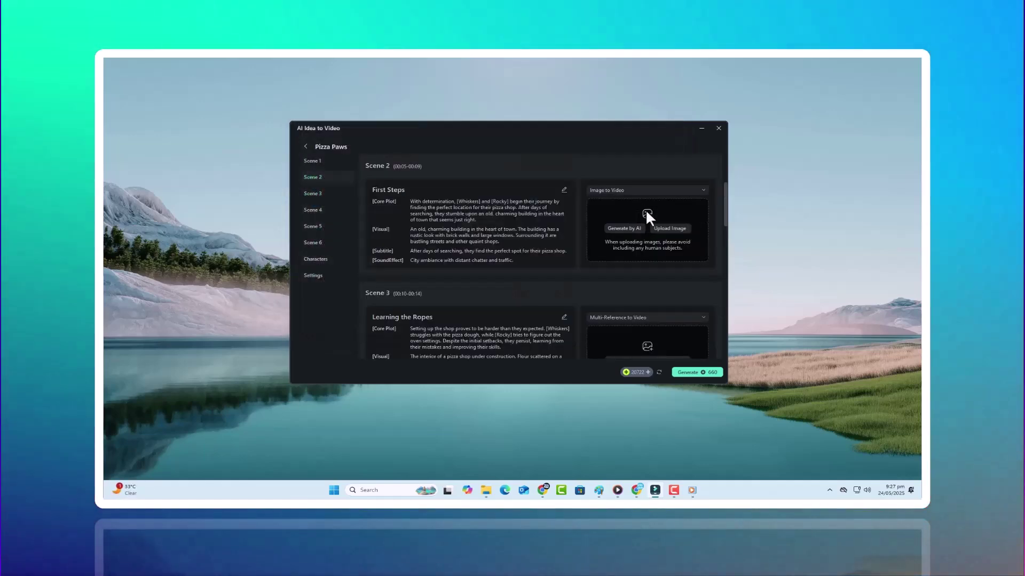
click(653, 316)
click(648, 328)
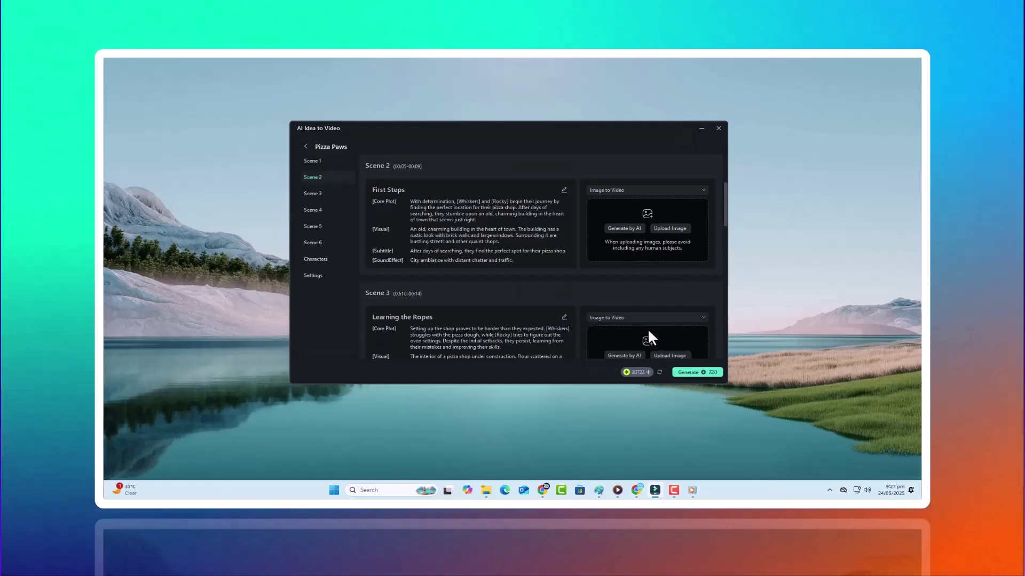
scroll(681, 344, down, 3)
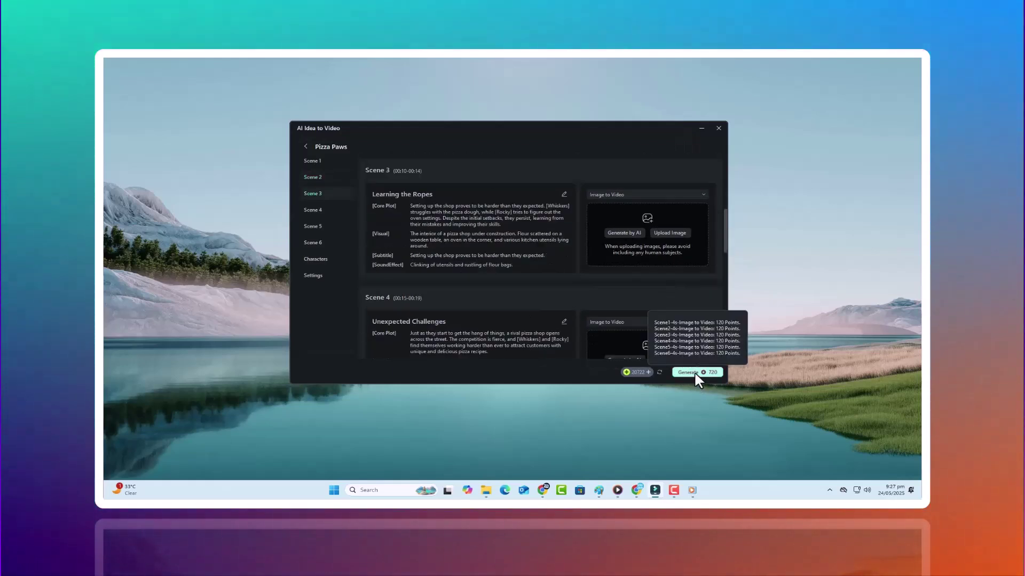
click(696, 373)
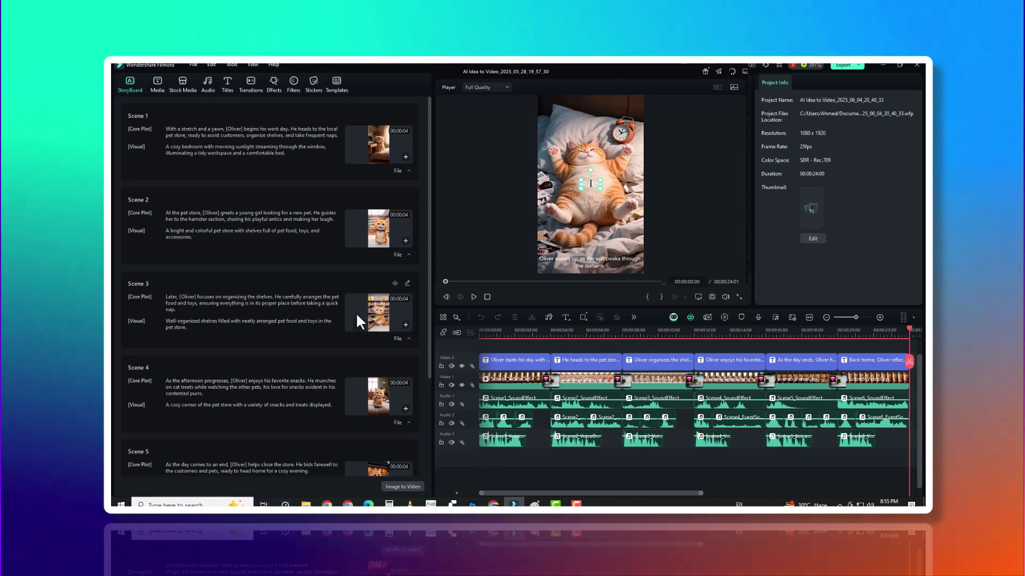
Step: Complete the 'POV: Oliver's Day in Life' title text and scrub through the cat scenes
text('s Day in)
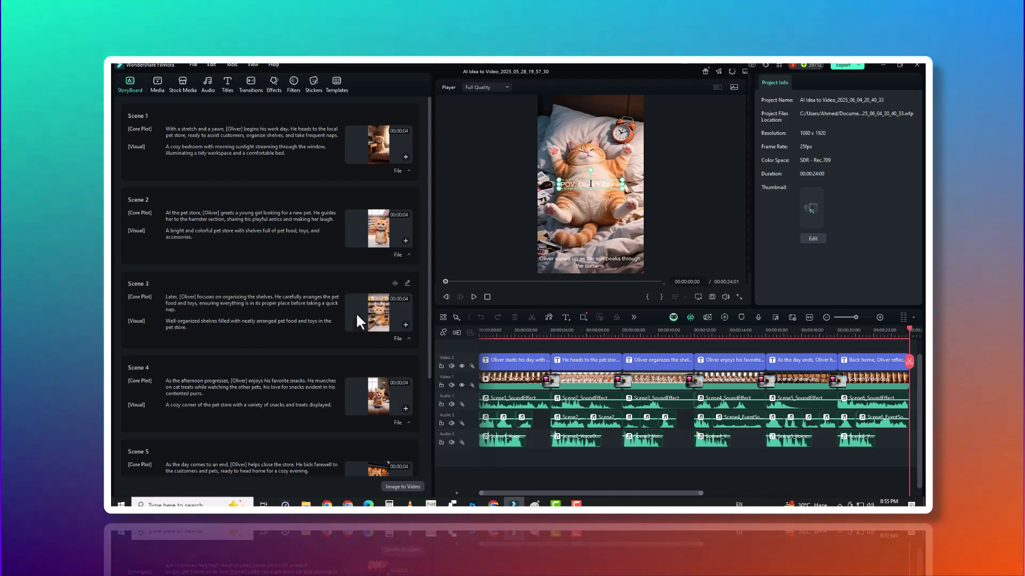
text( Life)
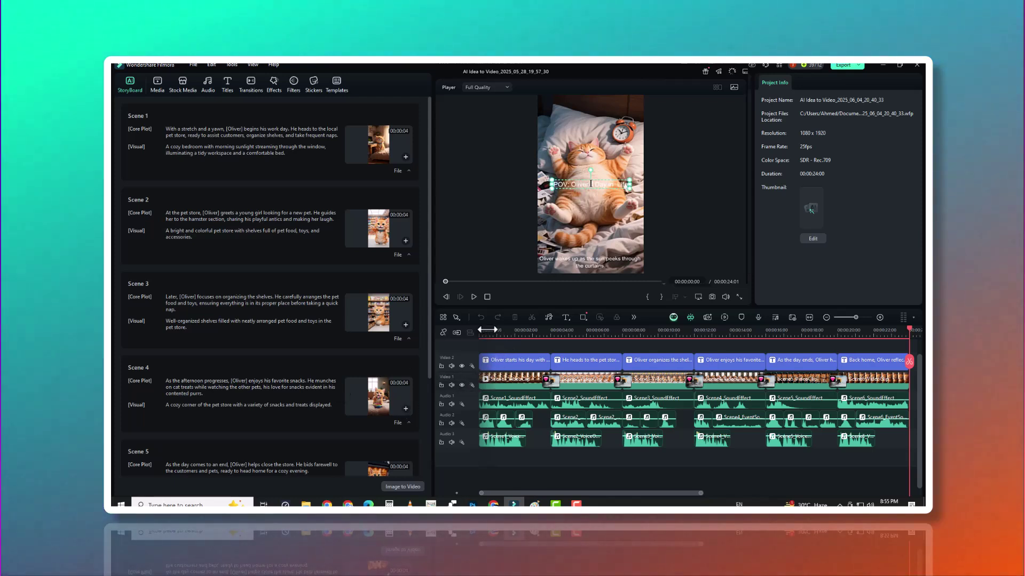
drag(487, 331, 571, 335)
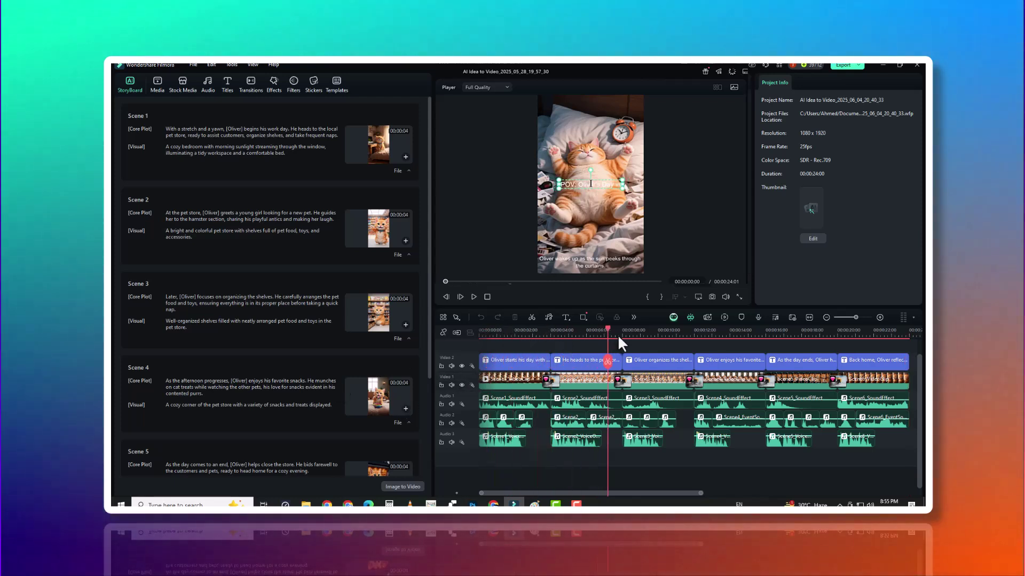
drag(713, 341, 764, 344)
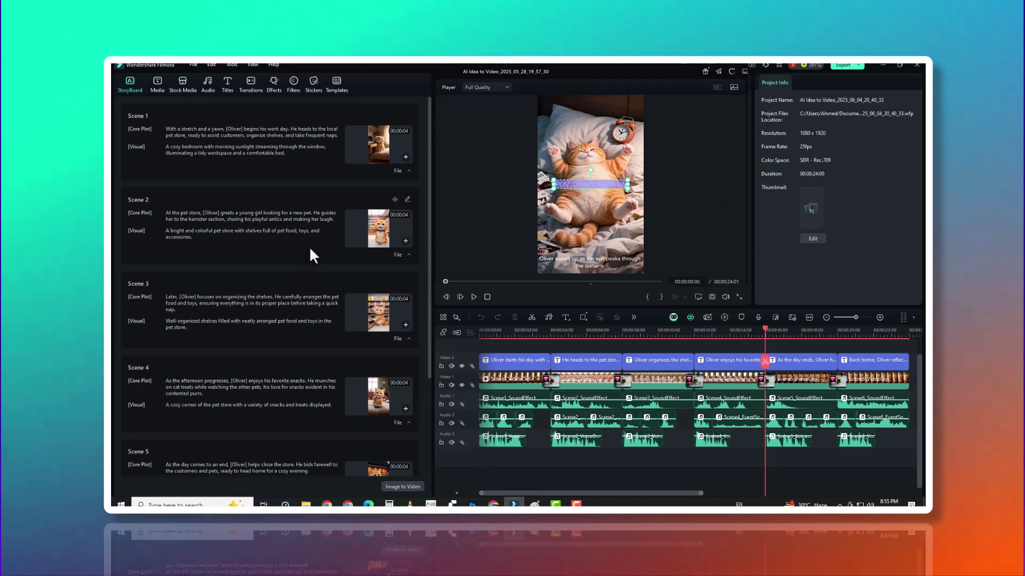
Step: Review Scenes 2 and 5, keeping the Realistic video style and checking voiceover voices
click(407, 200)
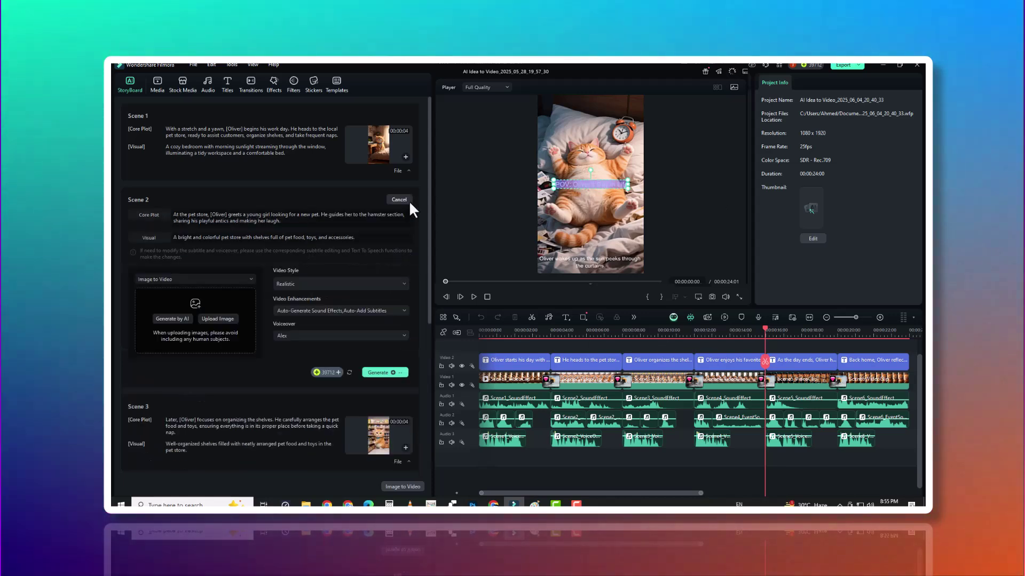
scroll(409, 213, down, 3)
scroll(422, 299, down, 2)
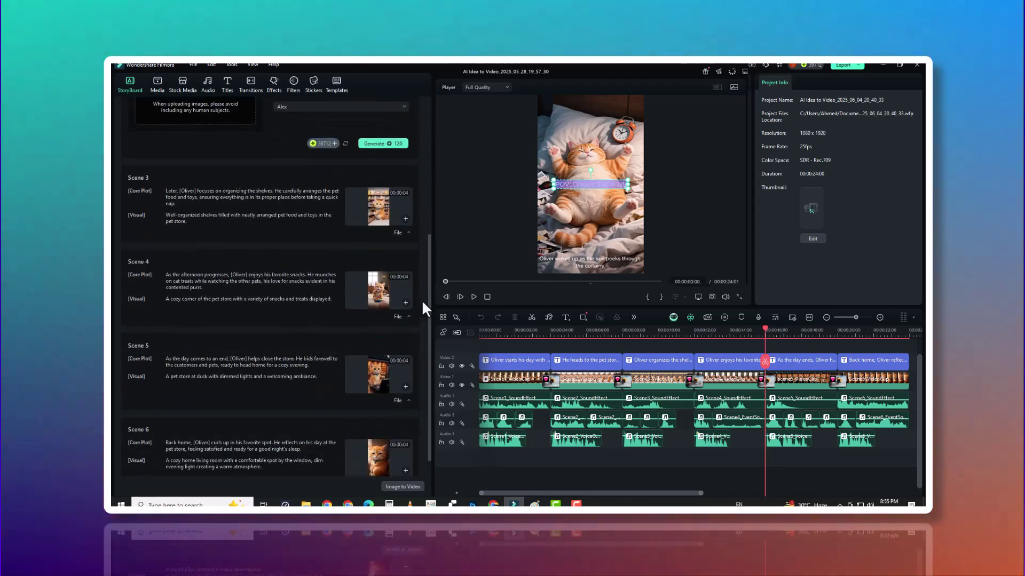
click(407, 321)
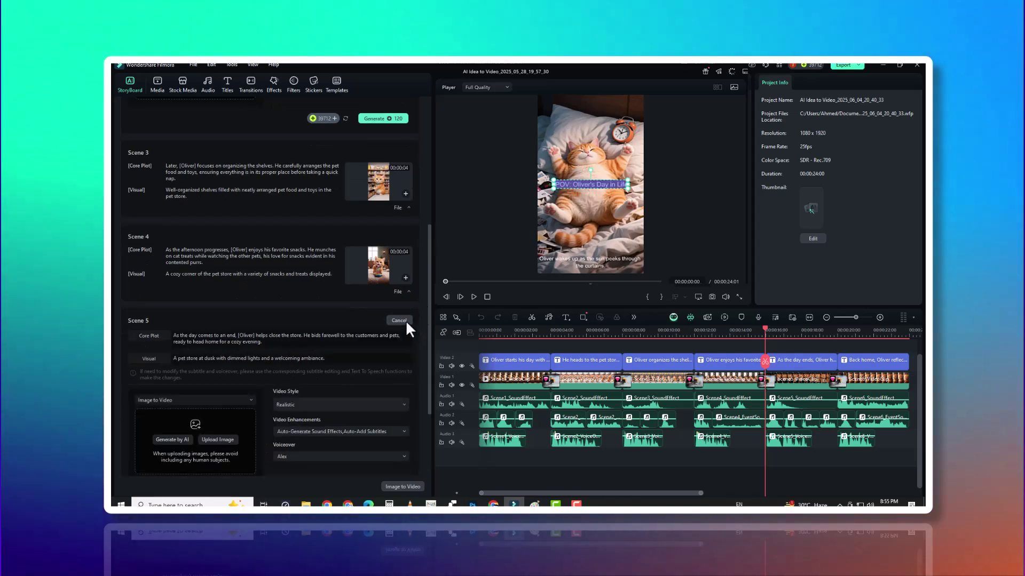
scroll(333, 353, down, 1)
click(333, 353)
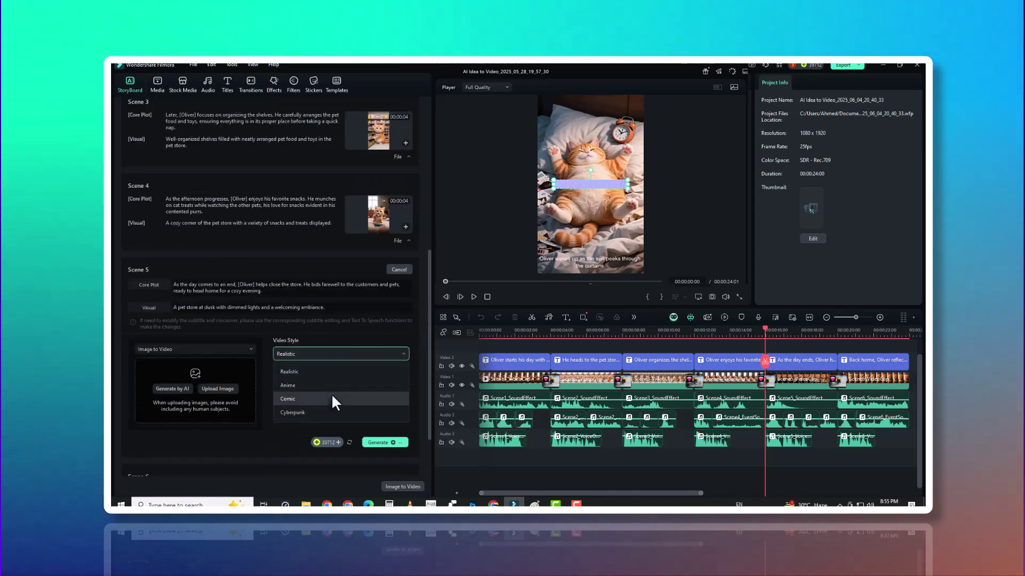
click(339, 352)
click(295, 406)
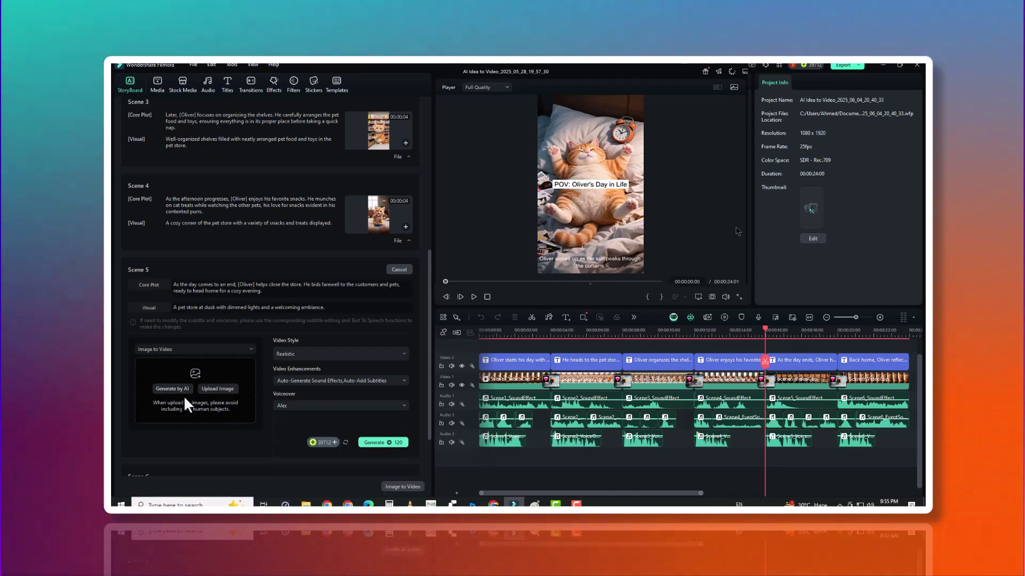
Step: Move the POV title to the top of the video, regenerate Scene 4, and view Transitions
drag(612, 184, 609, 116)
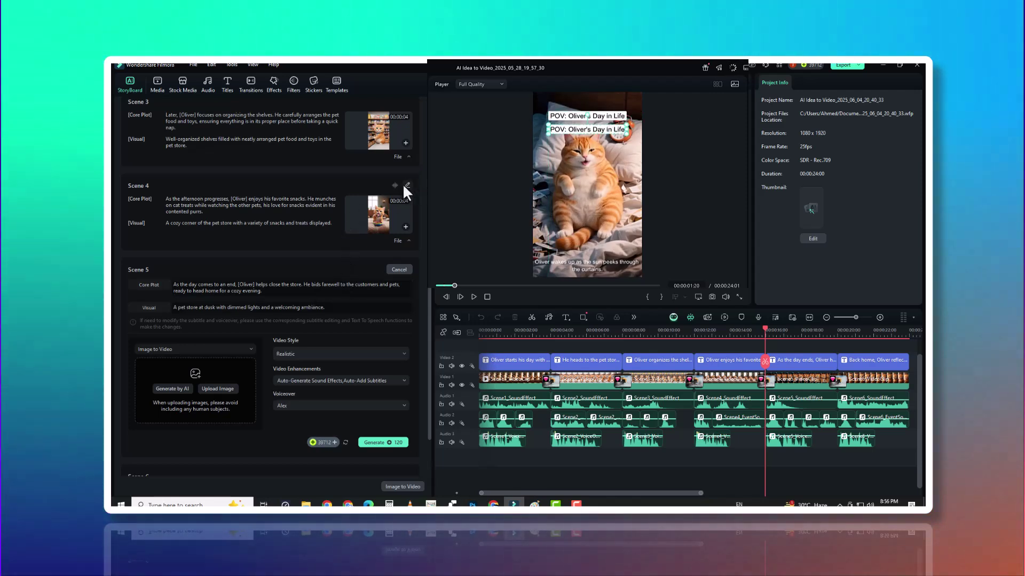
click(406, 185)
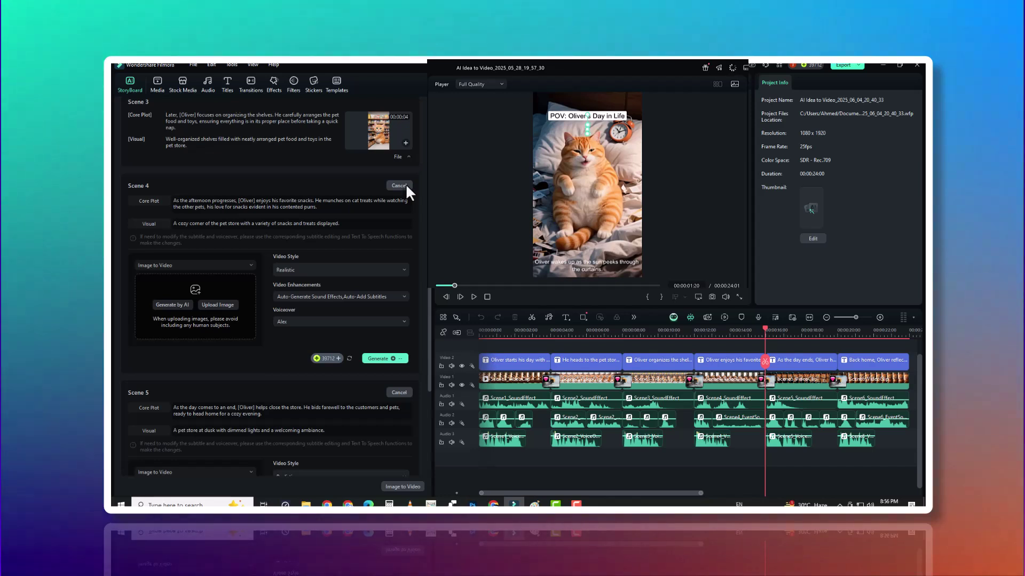
click(374, 355)
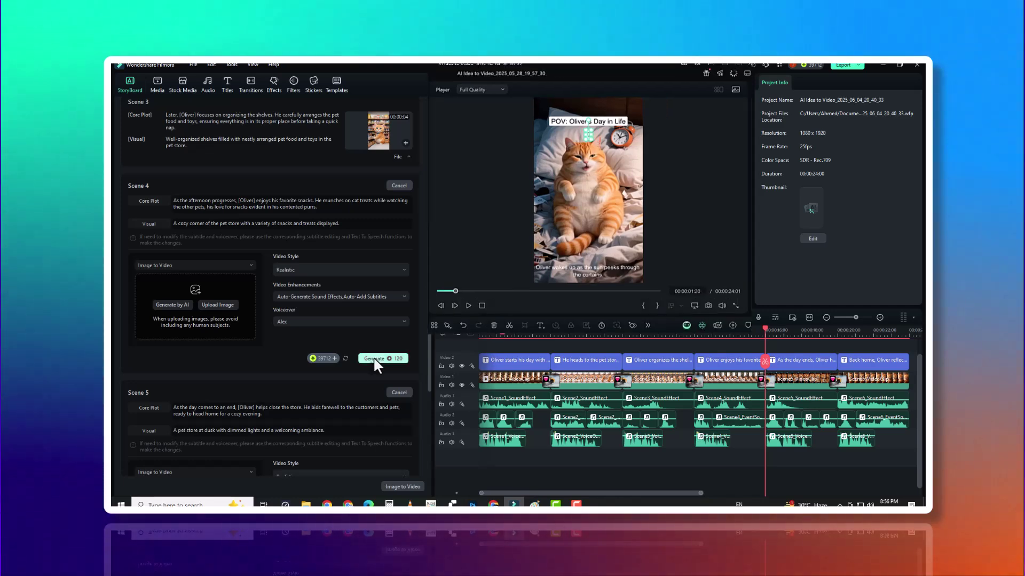
click(274, 84)
click(254, 86)
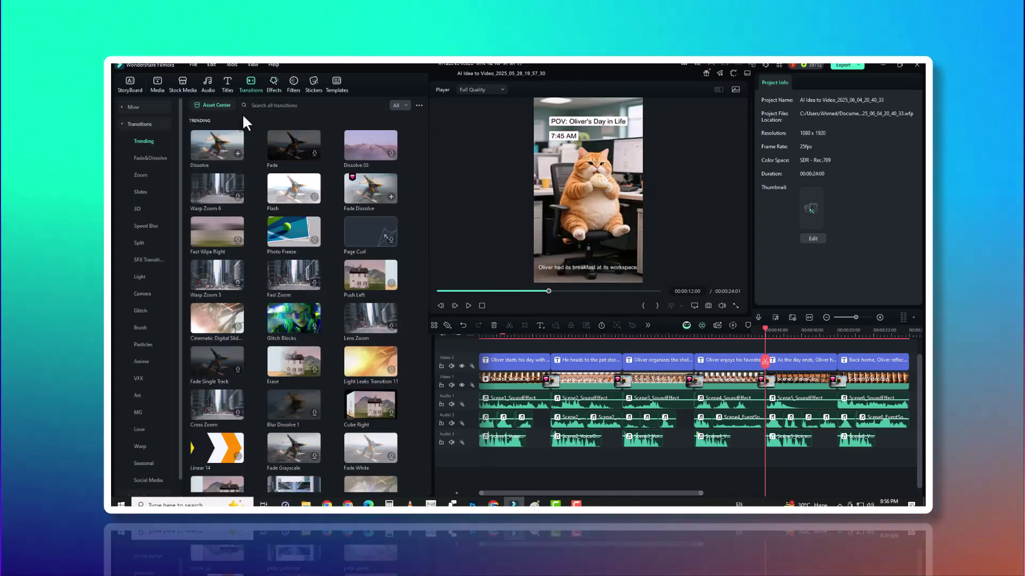
Step: Show the Audio music library and move the preview to the bicycle scene
click(225, 86)
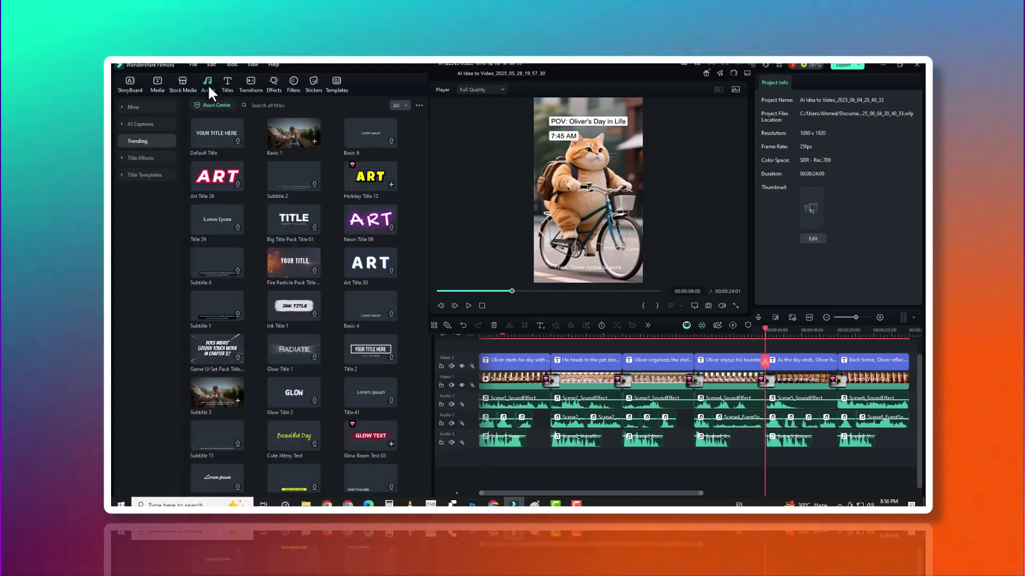
click(207, 84)
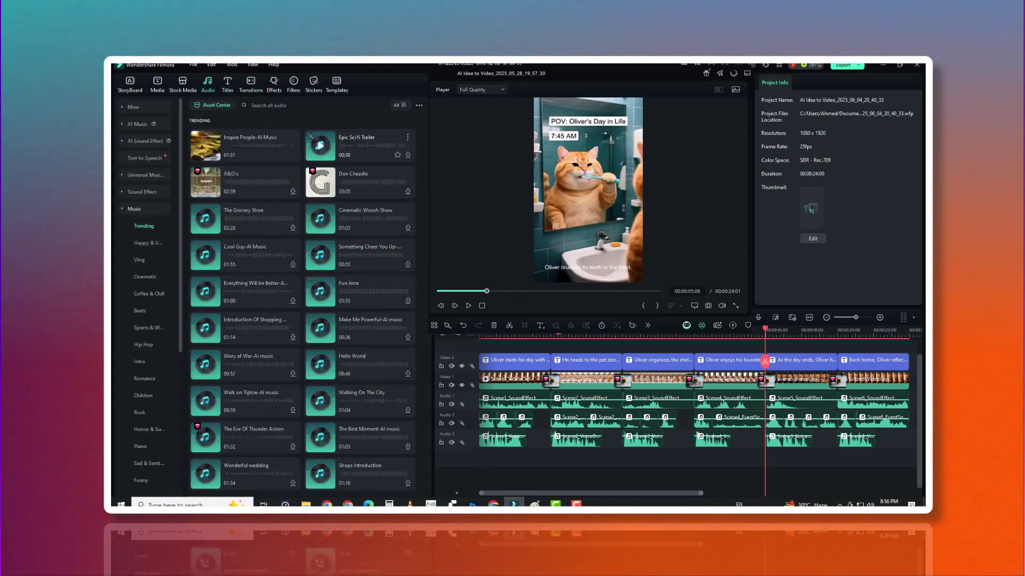
drag(488, 335, 910, 362)
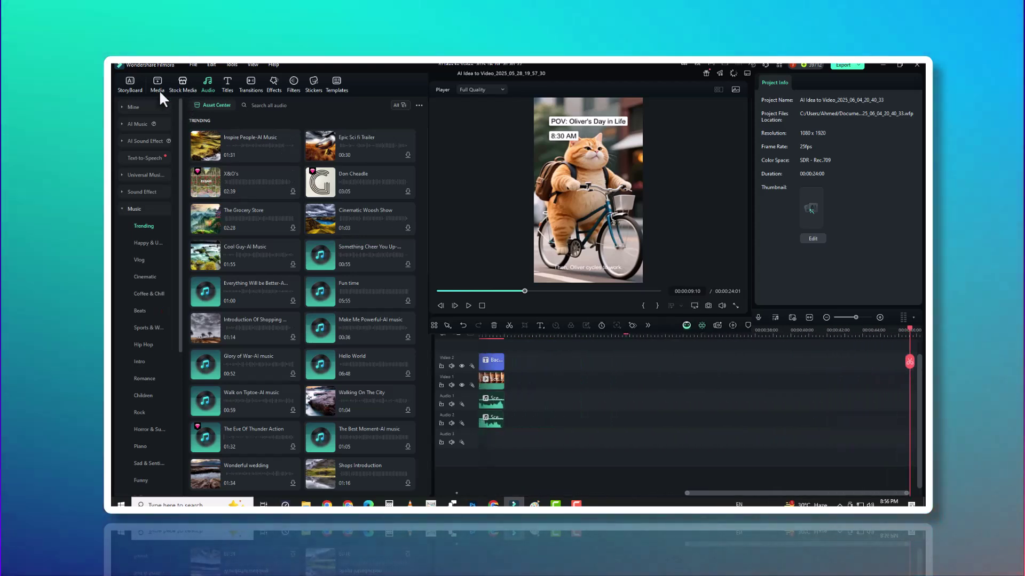
Step: Cancel the pending Scene 2 edit in the StoryBoard and zoom the timeline out
click(126, 84)
scroll(346, 229, up, 5)
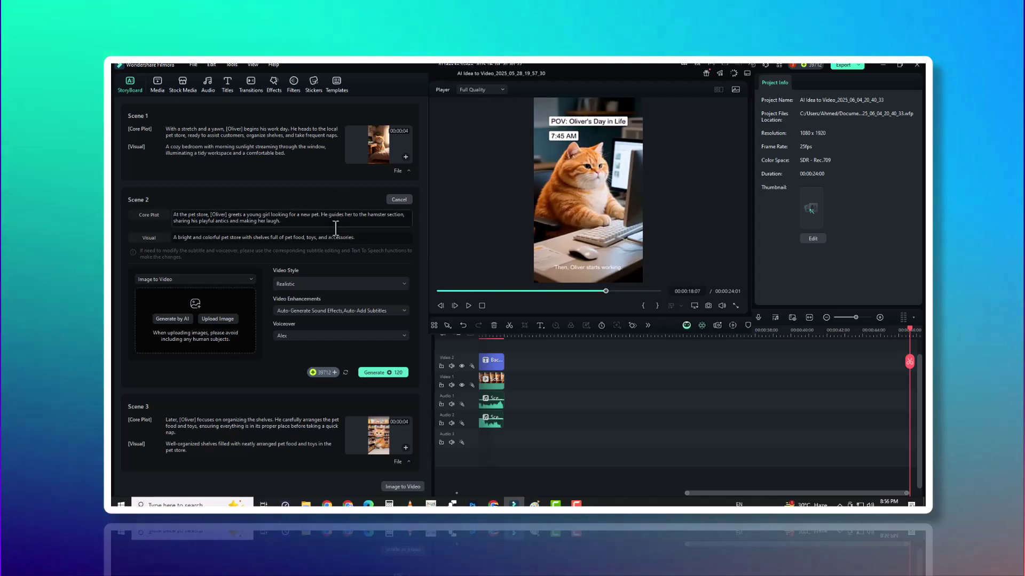
scroll(337, 256, down, 1)
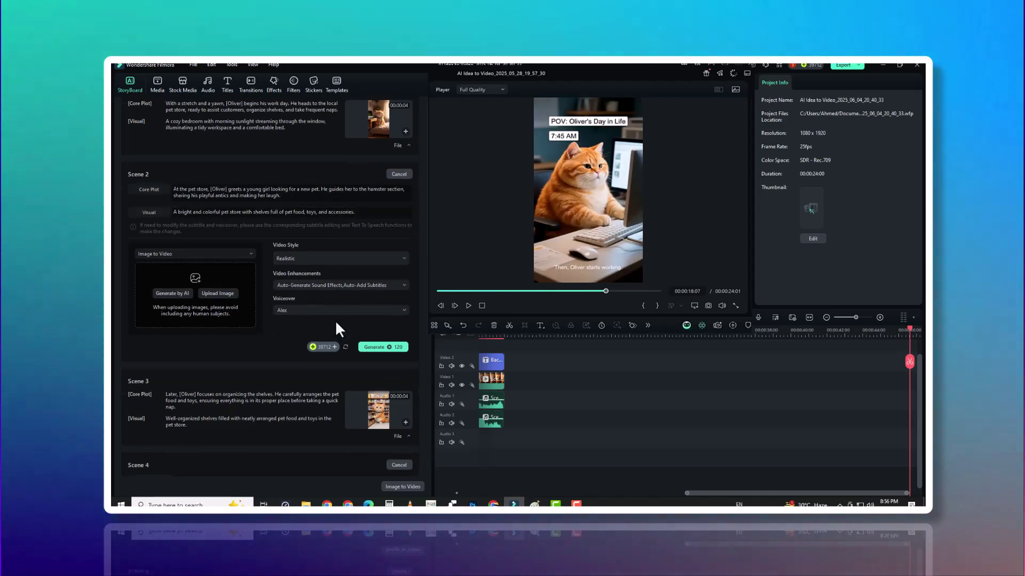
click(400, 174)
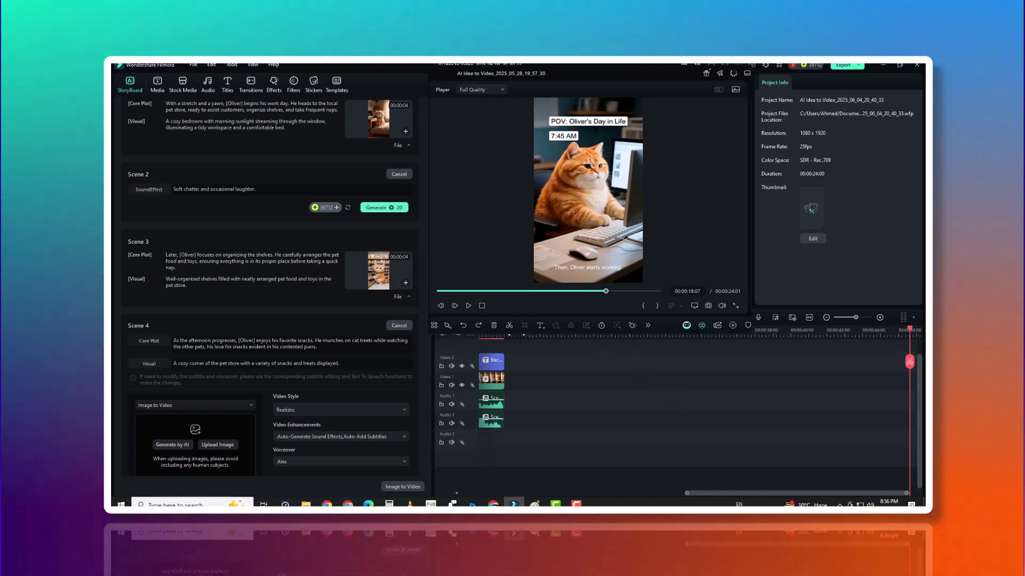
drag(469, 336, 453, 341)
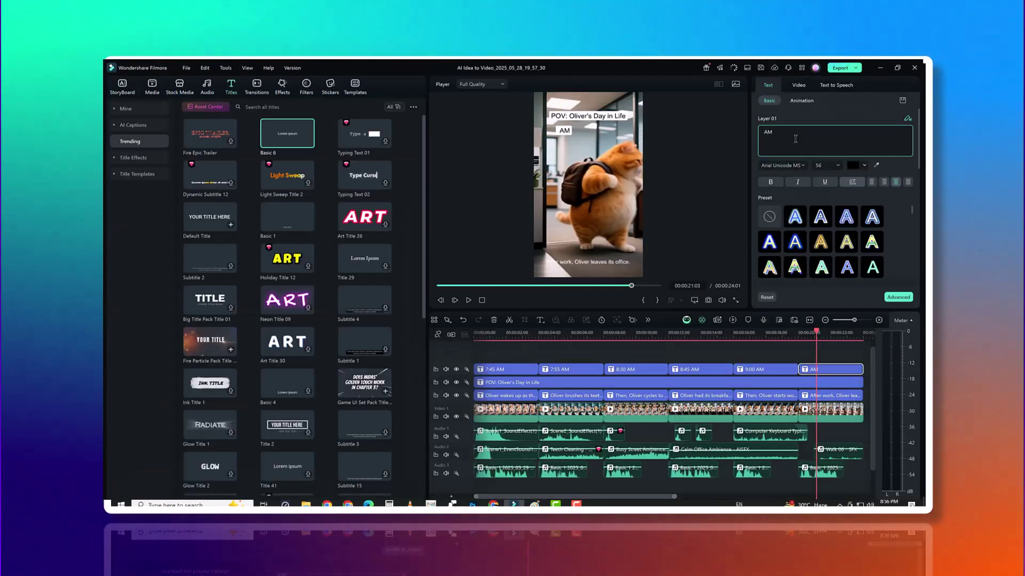
Step: Change the last title to '18:00 PM' and move the playhead back earlier
text(00 P)
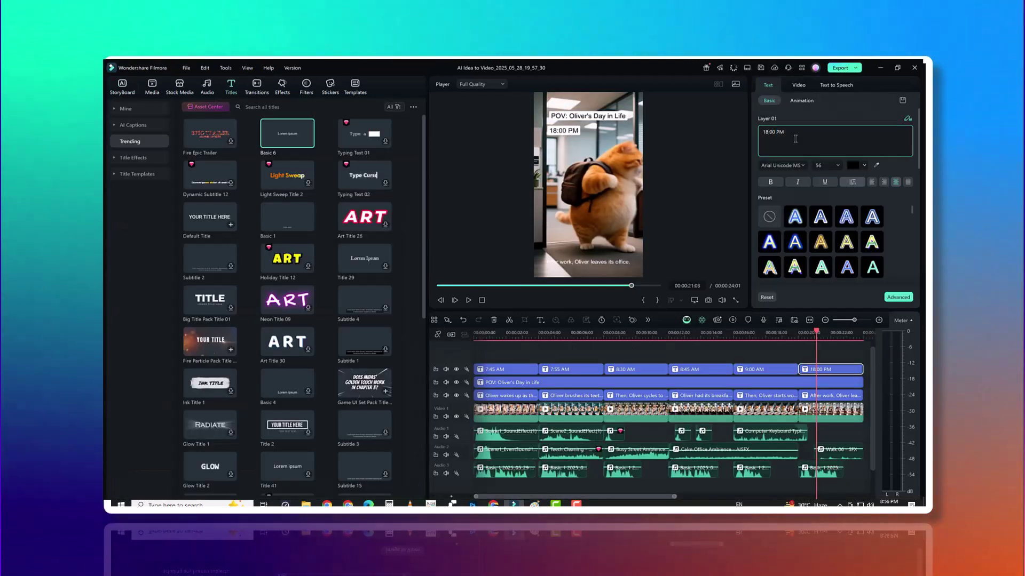
drag(817, 332, 484, 337)
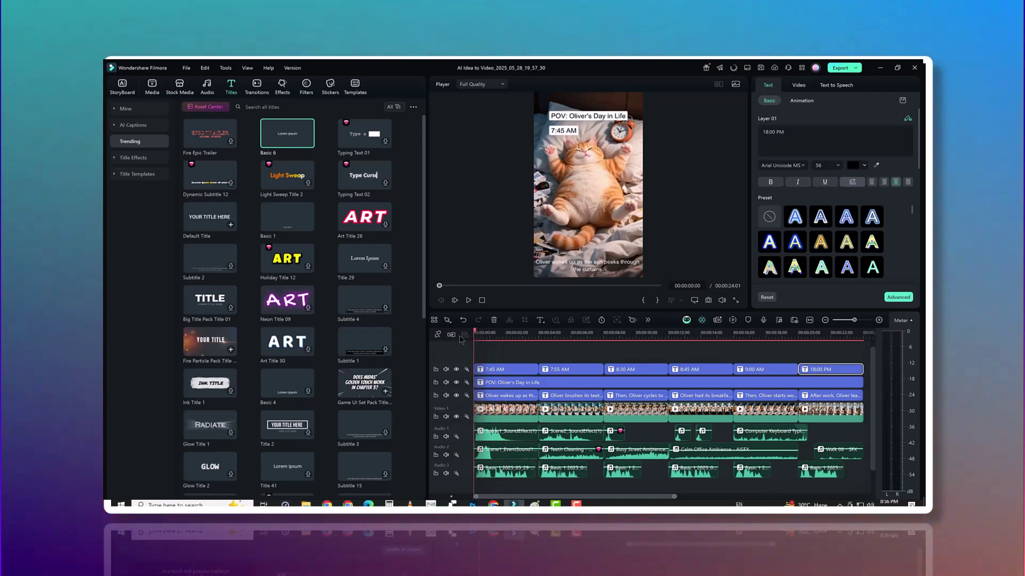
Step: Add the I'm lost music on a new track, trimmed to end with the video
click(207, 86)
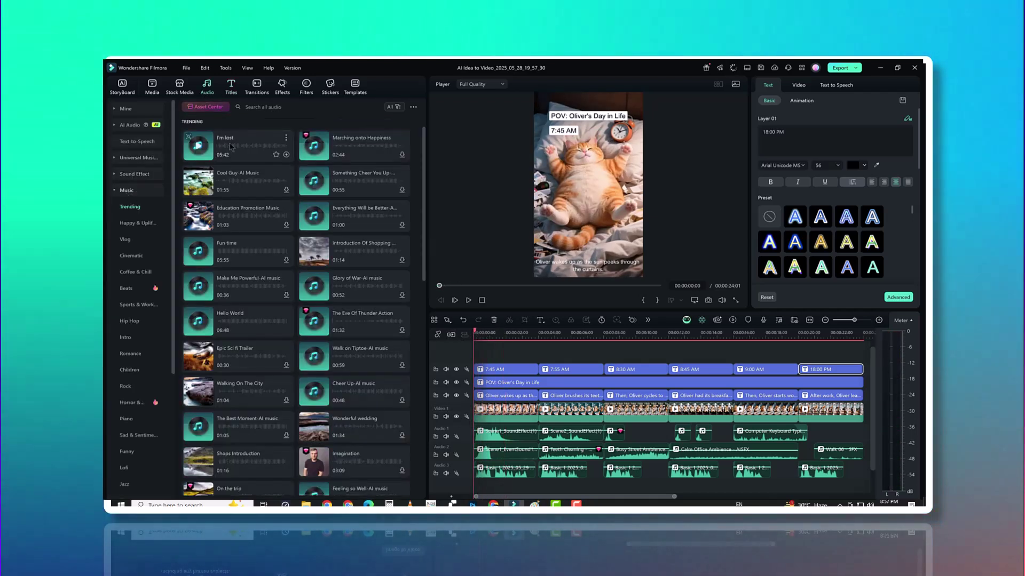
drag(231, 147, 472, 462)
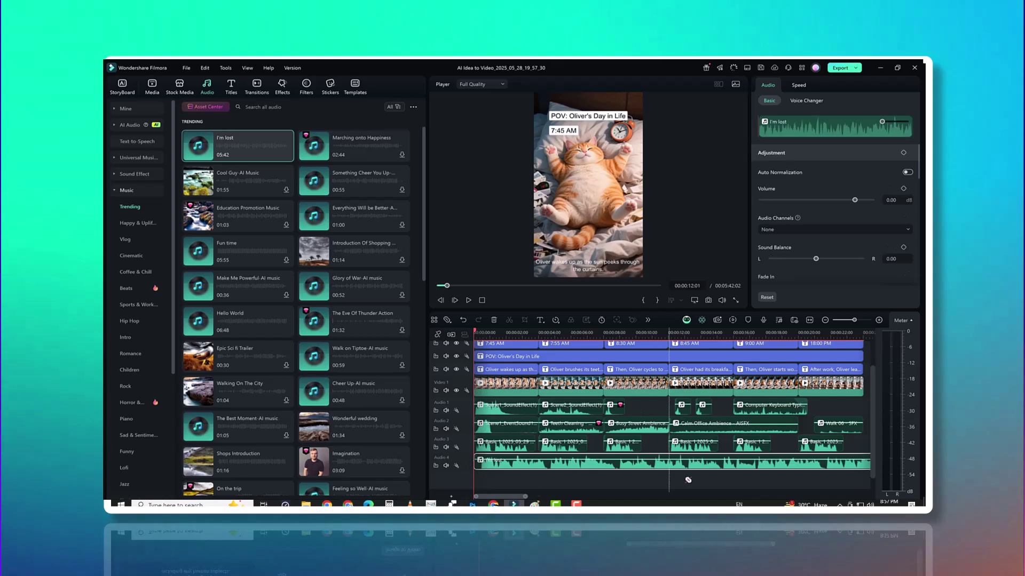
drag(866, 462, 865, 457)
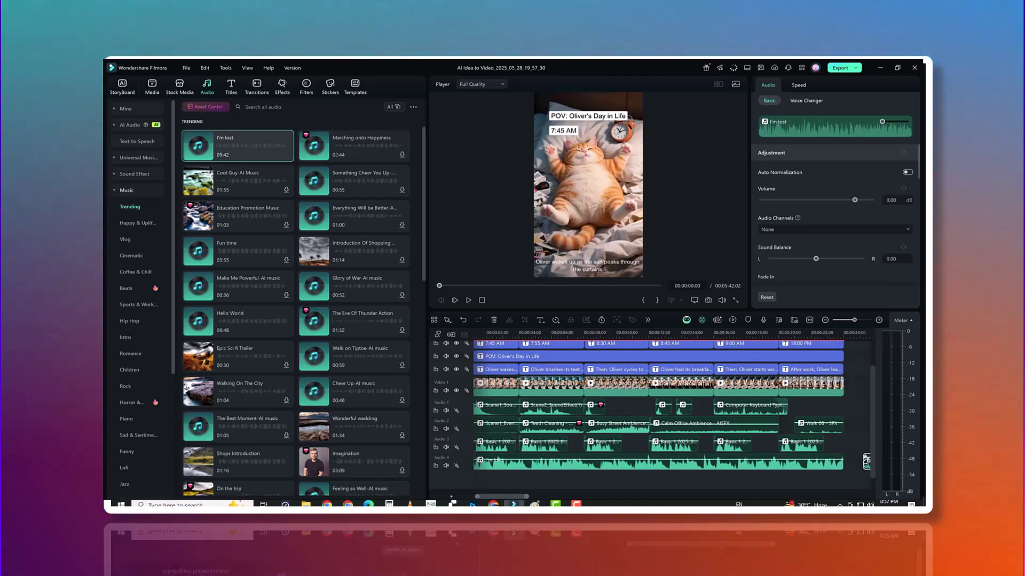
scroll(845, 456, right, 3)
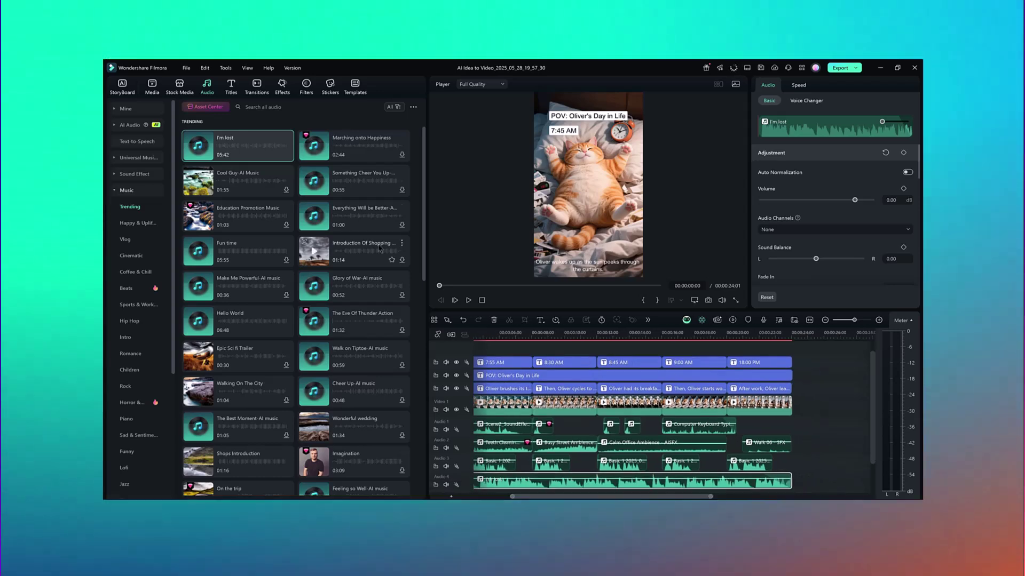
Step: Search effects for 'tv' and place the TV Retro Effect Overlay above the video
click(283, 86)
click(261, 107)
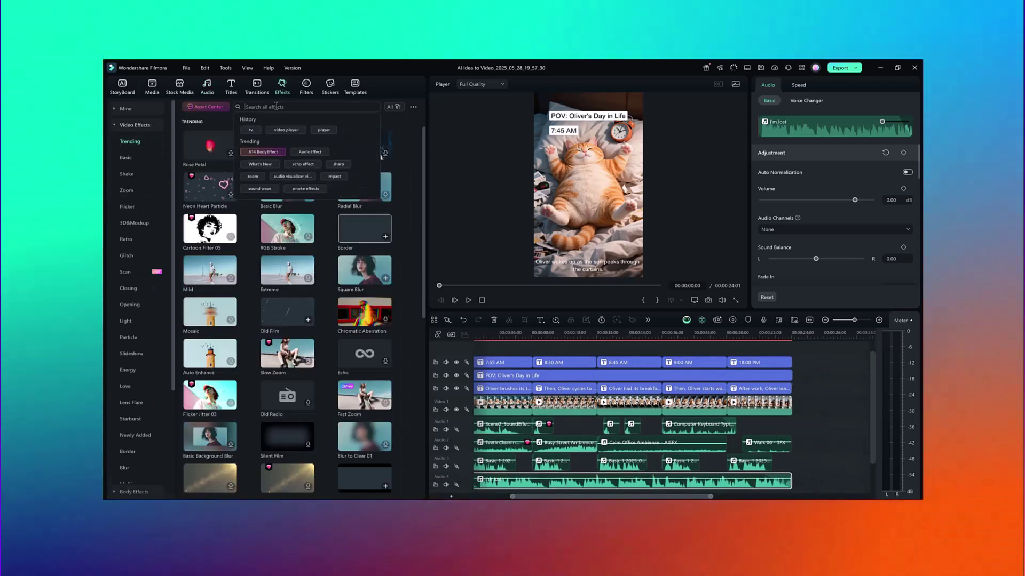
text(tv)
key(Return)
drag(364, 188, 777, 370)
click(767, 333)
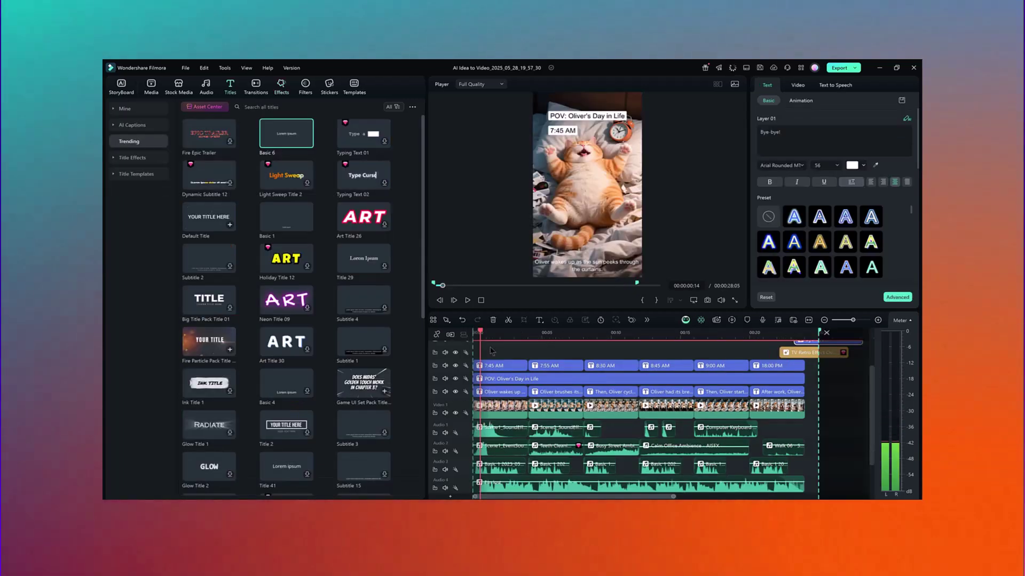
key(Home)
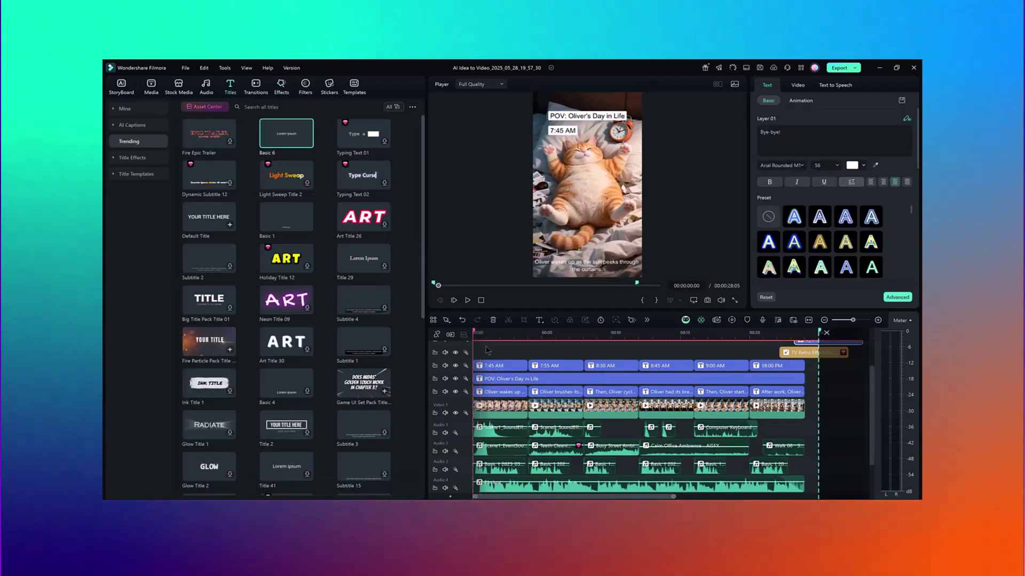
Step: Export the video as a 1080×1920 MP4 file
click(837, 70)
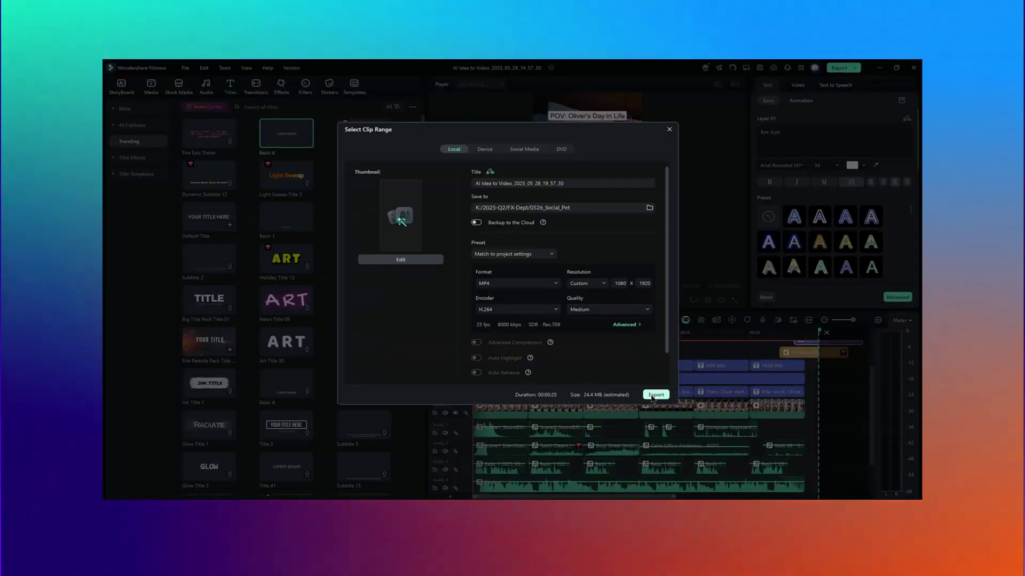
click(655, 395)
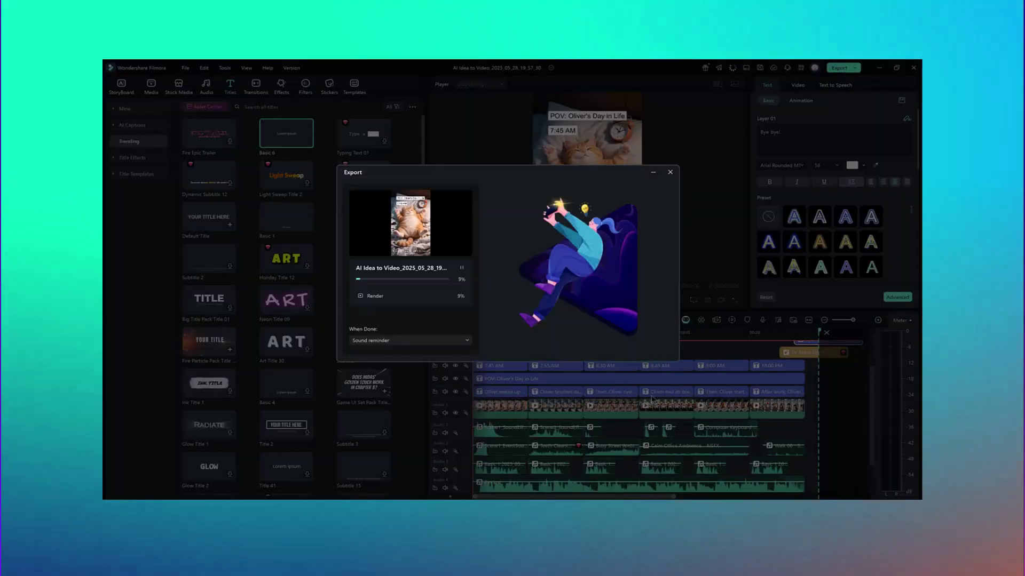